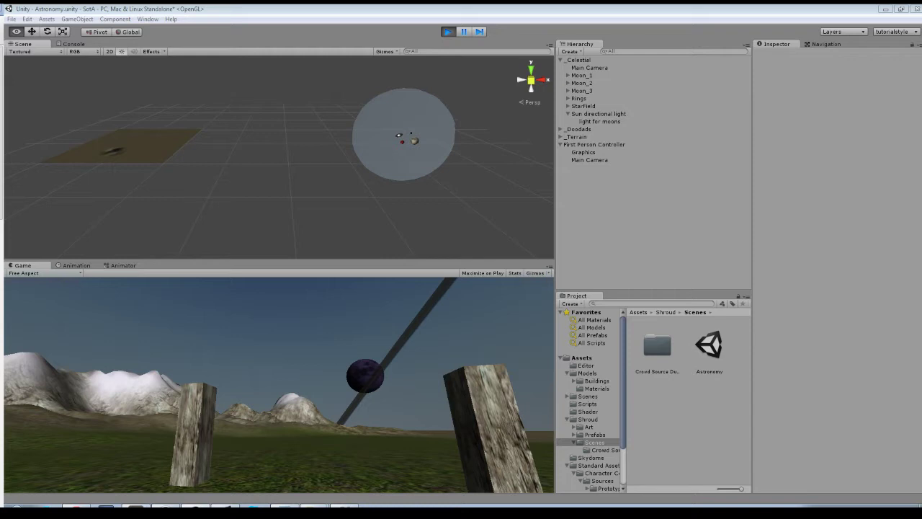
- Advance the running sky simulation to night by briefly raising _Celestial's Time Scale, then returning it to 0
left_click(583, 60)
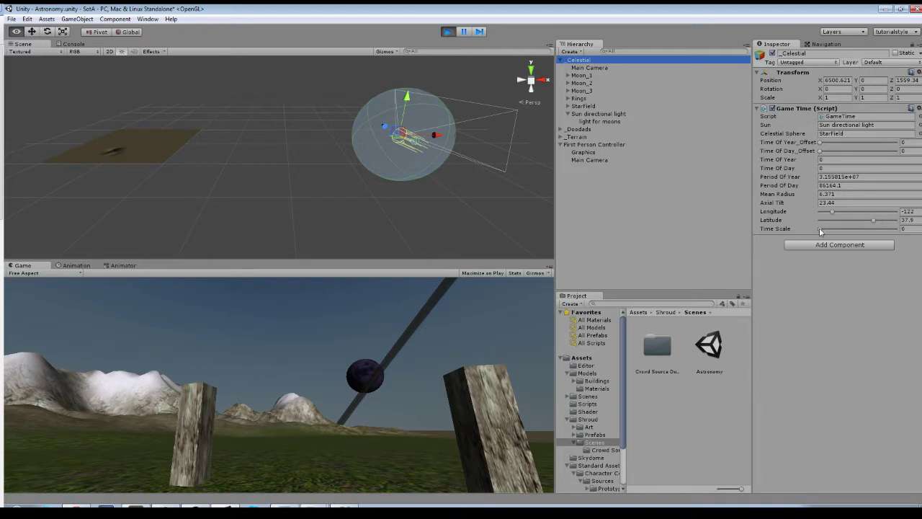
mouse_move(819, 228)
left_mouse_down()
mouse_move(861, 229)
mouse_move(819, 228)
left_mouse_up()
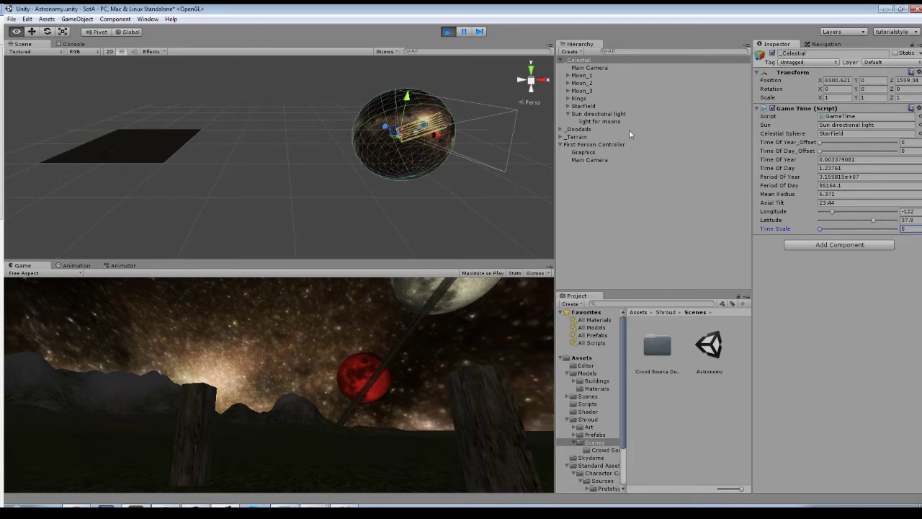
- Compare the camera settings and previews of the _Celestial Main Camera and the First Person Controller's Main Camera
left_click(582, 68)
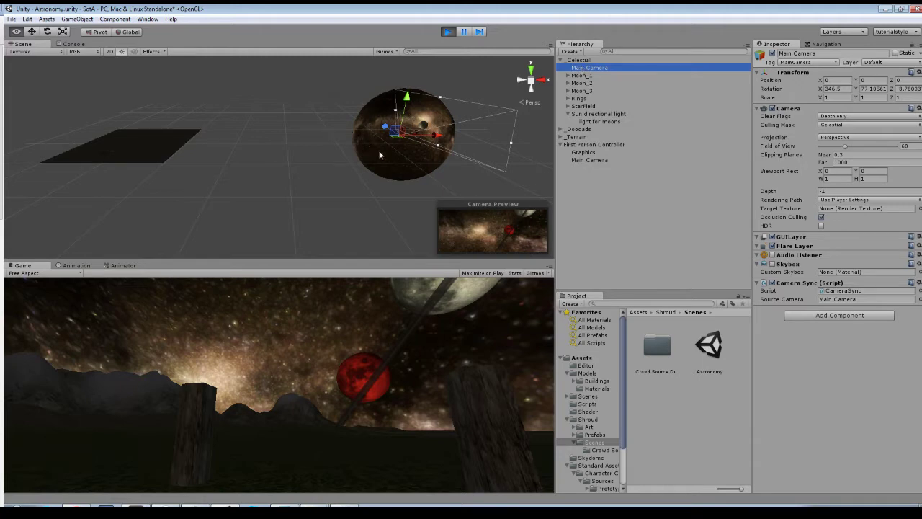
left_click(585, 159)
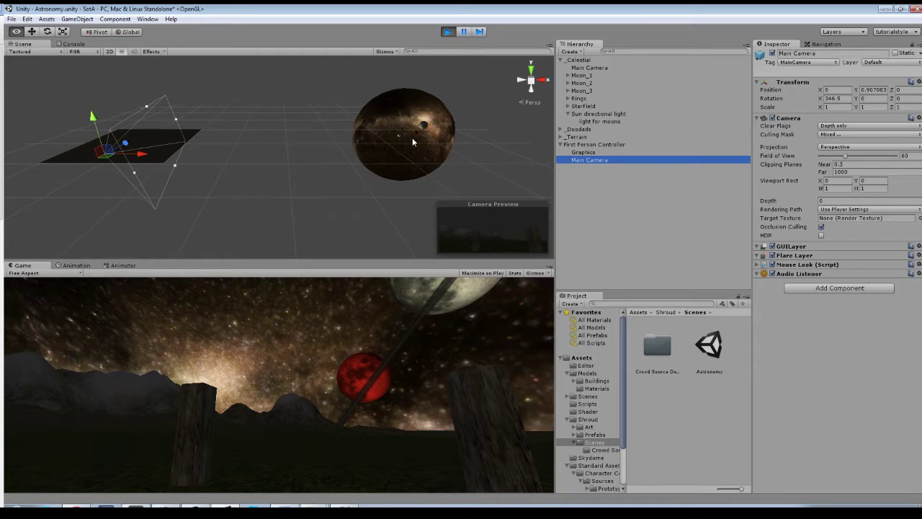
left_click(587, 68)
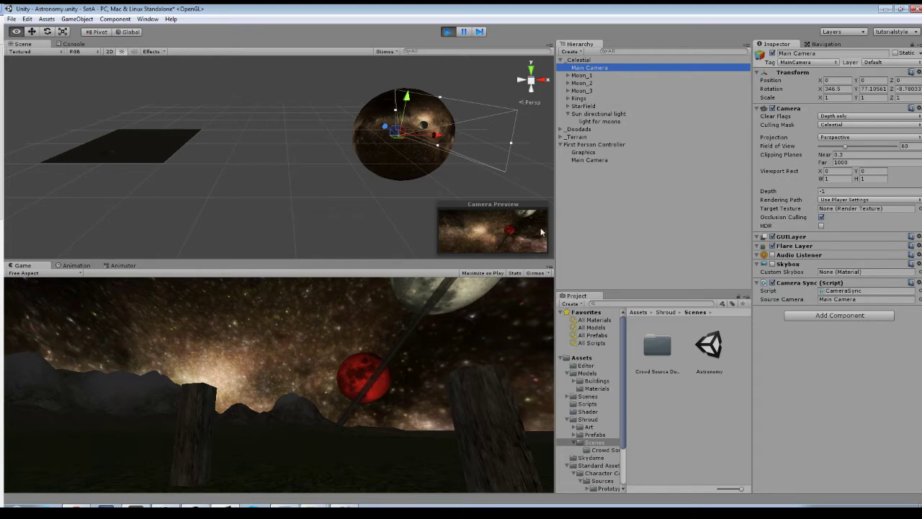
- Frame _Celestial in the Scene view and get a close look at the planet and moons inside the star sphere
left_click(582, 76)
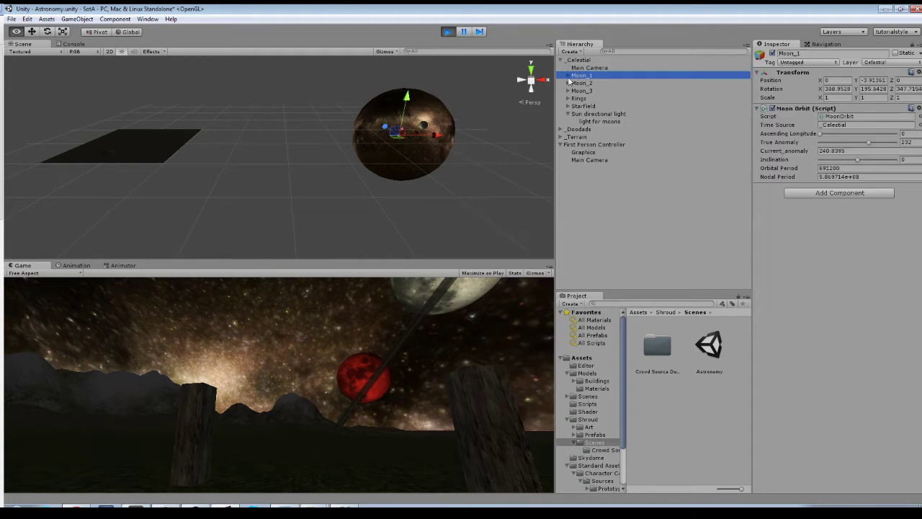
double_click(578, 60)
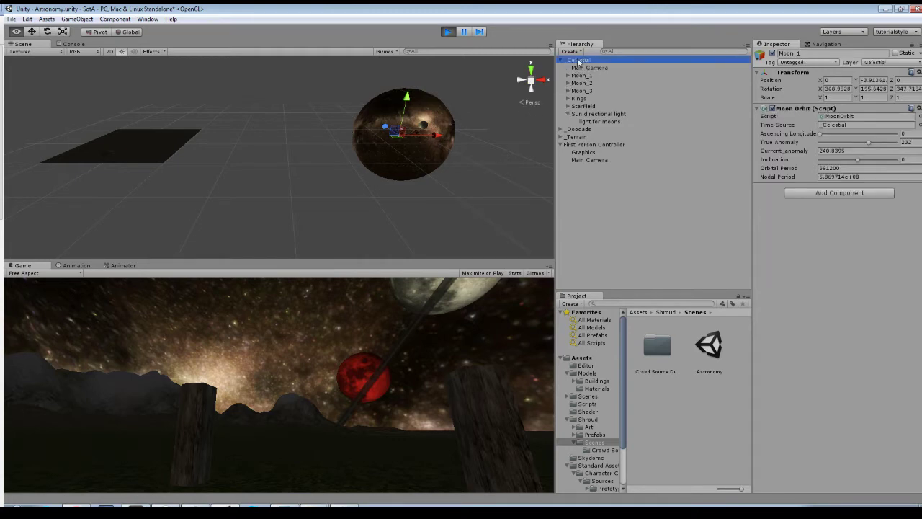
scroll(288, 156, "up", 10)
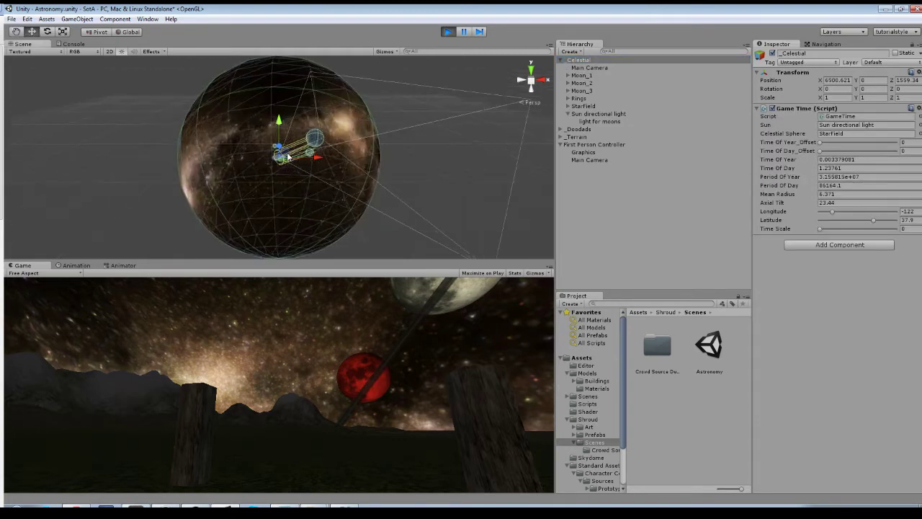
left_click_drag(288, 156, 416, 82, "alt")
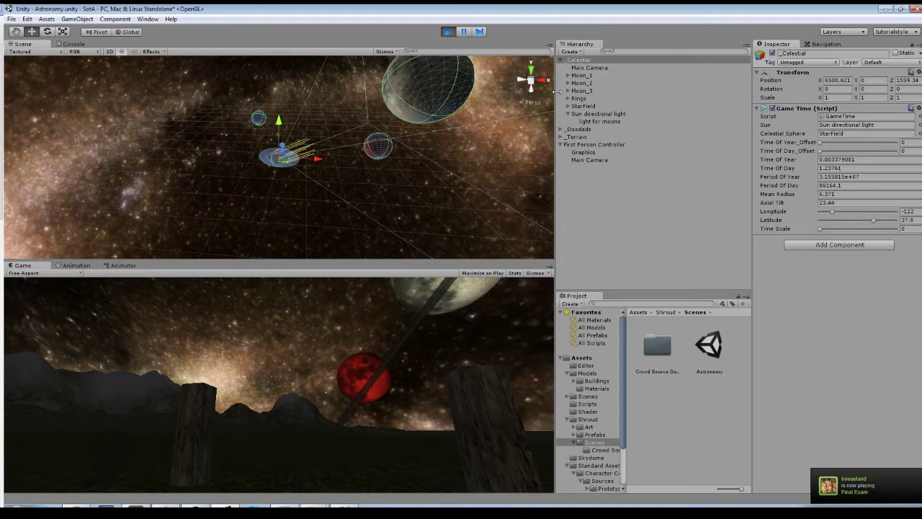
- Review the Moon Orbit script settings of Moon_1, Moon_2 and Moon_3 alongside the parent _Celestial object
left_click(586, 75)
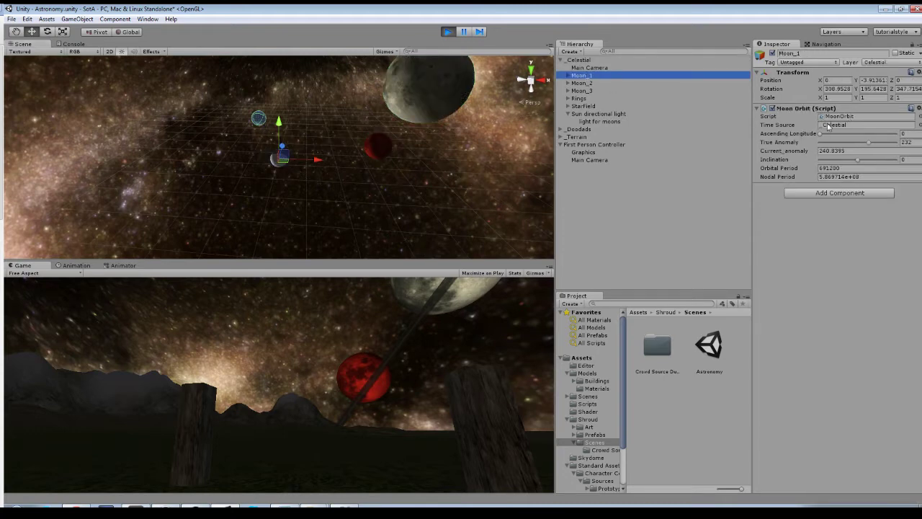
left_click(585, 63)
left_click(576, 77)
left_click(585, 84)
left_click(583, 92)
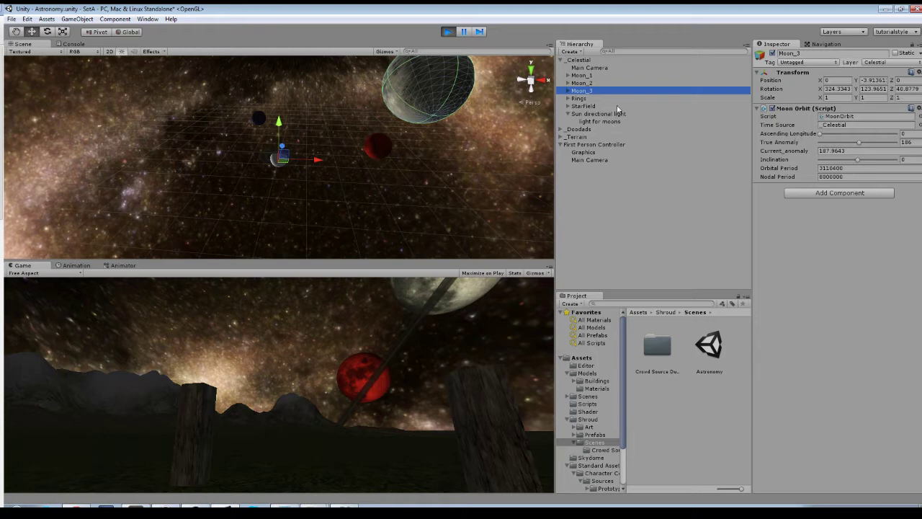
- Examine the Rings object's Moon Orbit settings and its Planet child, then deselect and collapse Rings
left_click(582, 99)
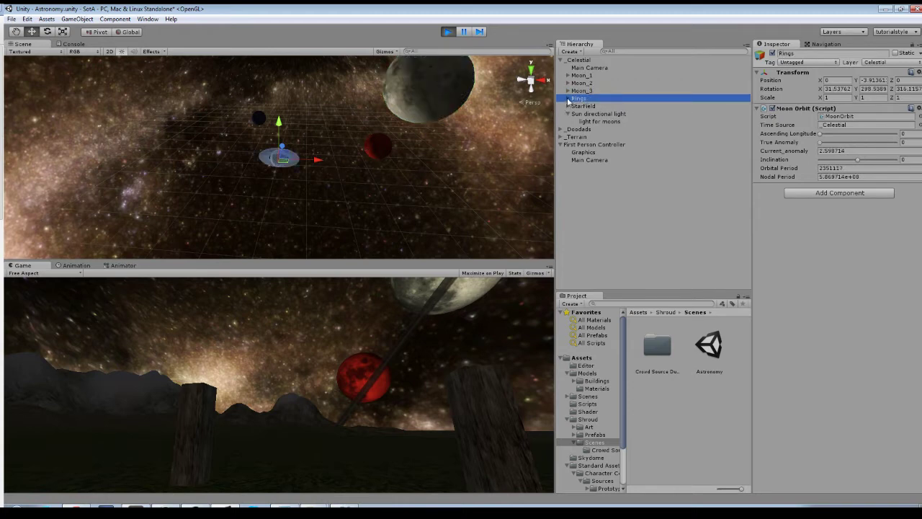
left_click(569, 99)
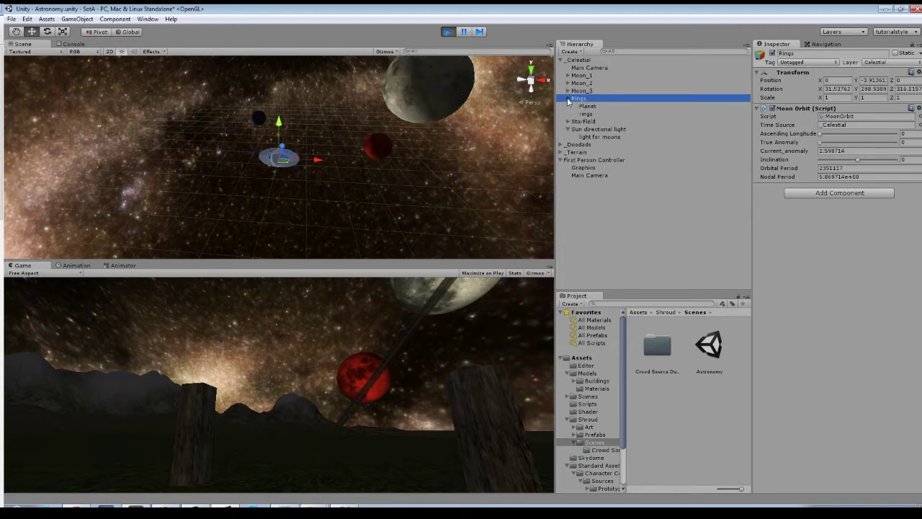
left_click(568, 98)
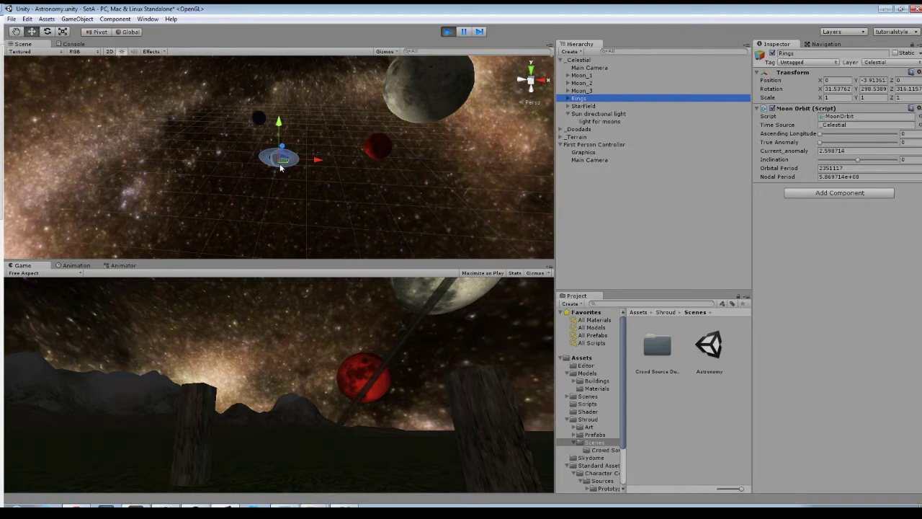
left_click(569, 100)
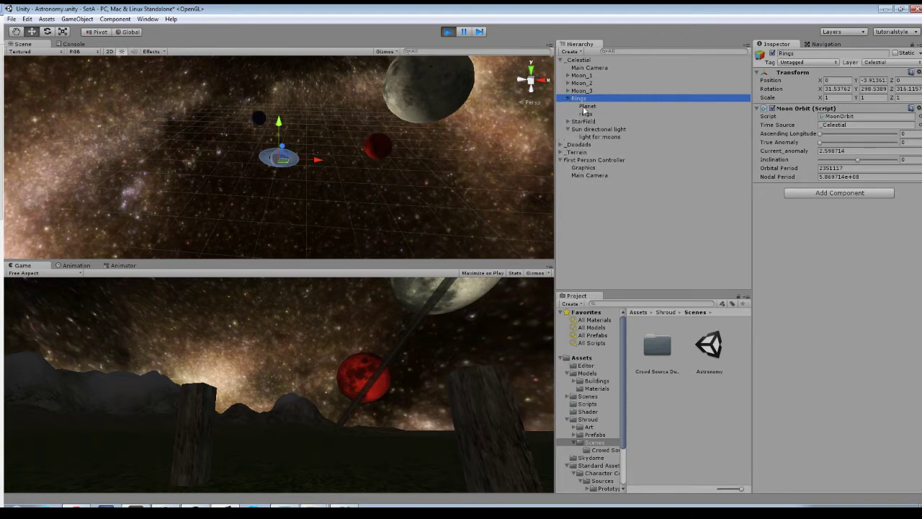
left_click(584, 106)
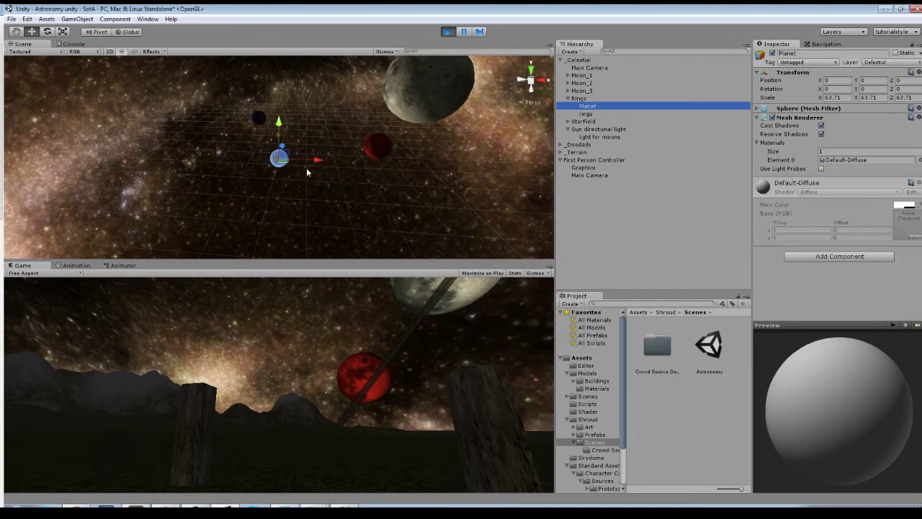
left_click_drag(268, 138, 190, 136, "alt")
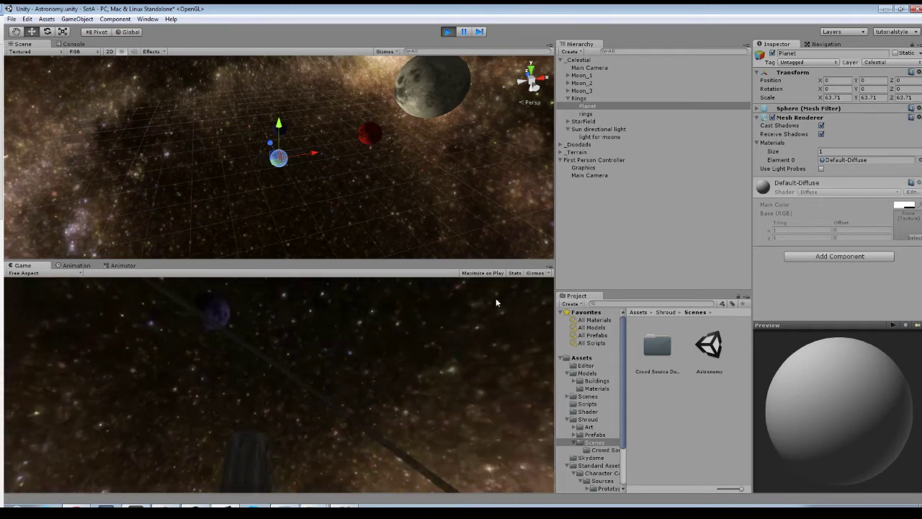
left_click(565, 284)
left_click(568, 99)
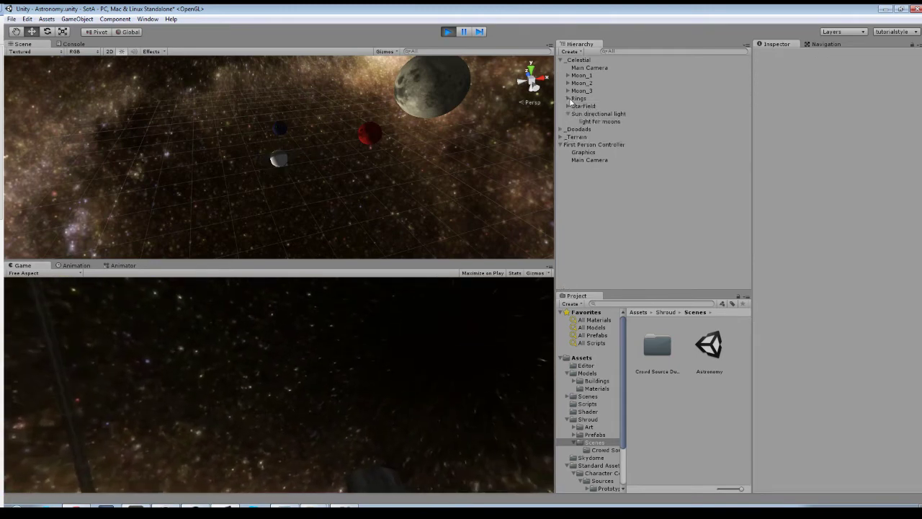
- Inspect the Starfield object's marker children, skydome script and scattering material, viewing the whole sphere from outside
left_click(574, 106)
left_click(568, 106)
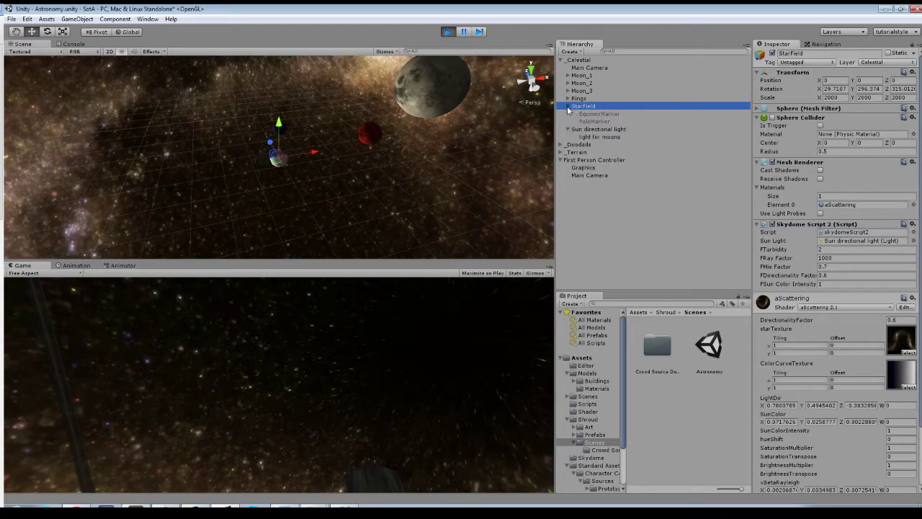
scroll(348, 178, "down", 6)
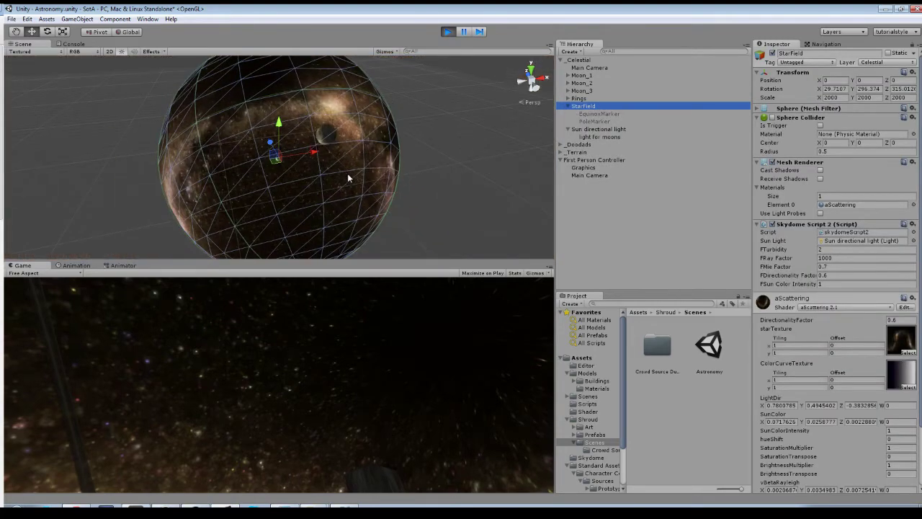
mouse_move(381, 155)
left_mouse_down("alt")
mouse_move(181, 96)
mouse_move(403, 128)
mouse_move(413, 160)
mouse_move(519, 70)
mouse_move(407, 138)
mouse_move(331, 151)
mouse_move(283, 178)
mouse_move(391, 158)
left_mouse_up("alt")
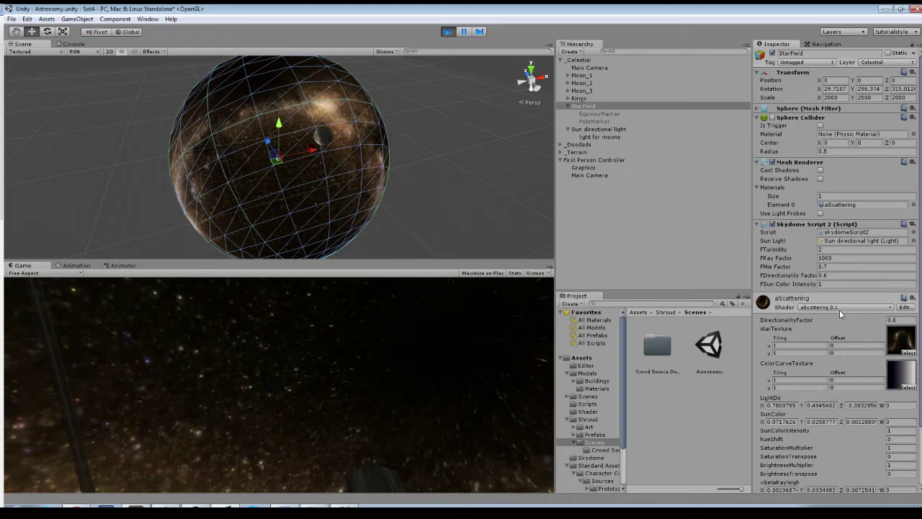
- Advance the simulation to daytime with _Celestial's Time Scale, stop it at 0, face the sun in the Game view and collapse Starfield
left_click(587, 60)
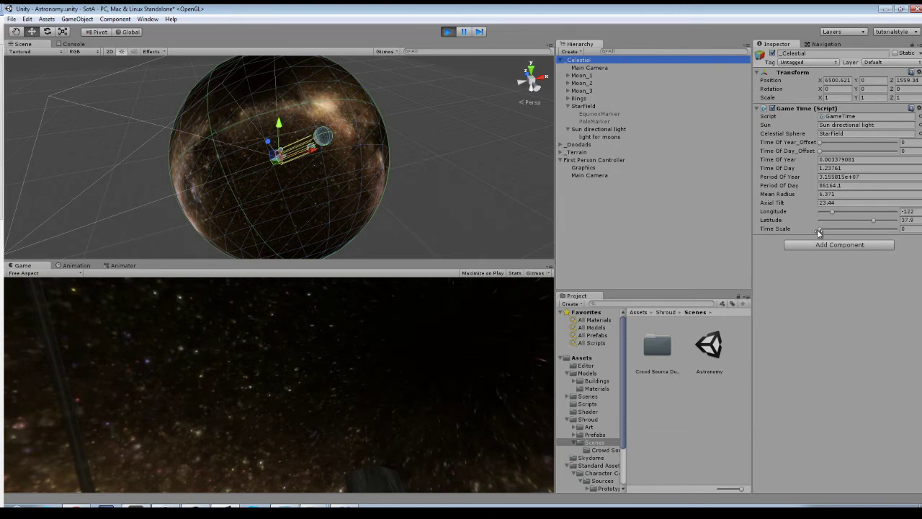
mouse_move(819, 228)
left_mouse_down()
mouse_move(865, 231)
mouse_move(812, 231)
left_mouse_up()
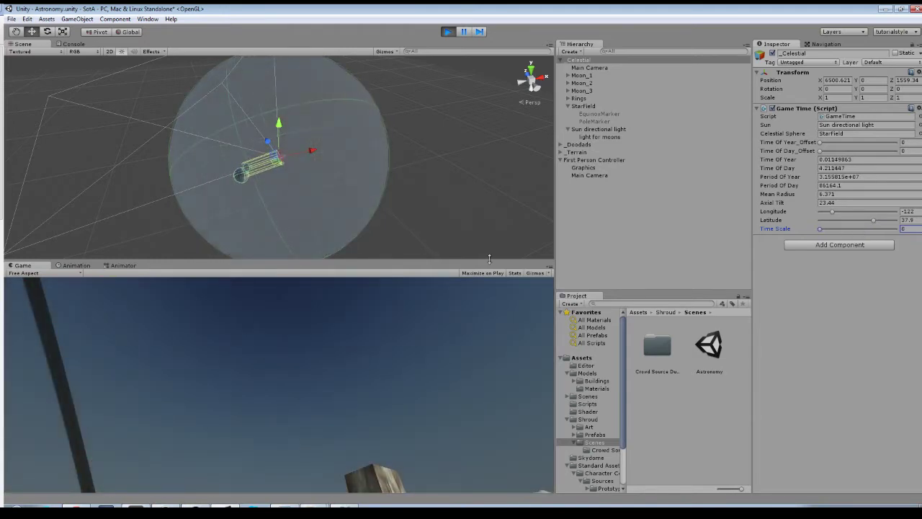
left_click(363, 329)
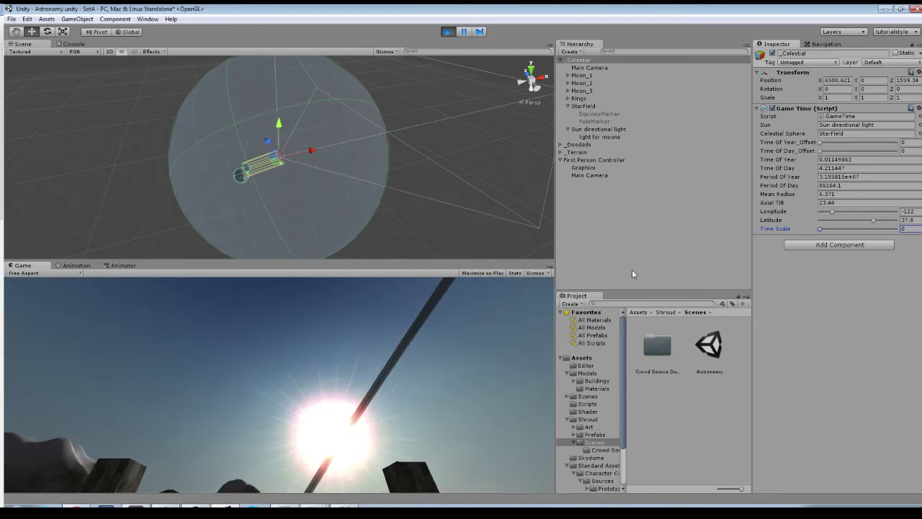
left_click(632, 269)
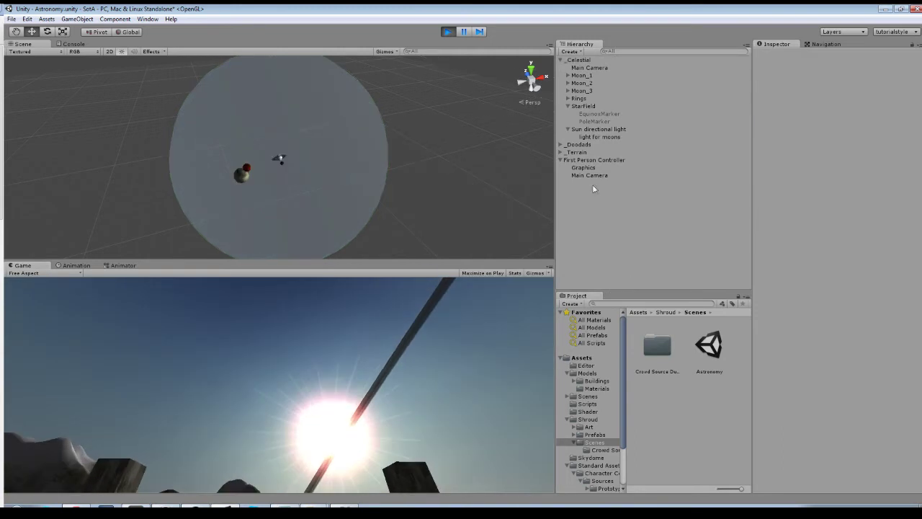
left_click(567, 106)
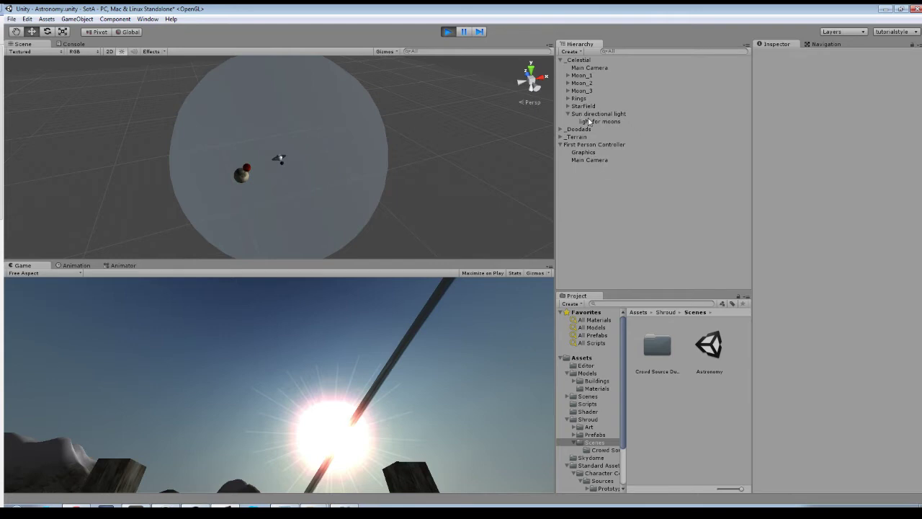
- Compare the Sun directional light with its light for moons child, viewing the terrain and celestial sphere together, then collapse the sun light
left_click(590, 115)
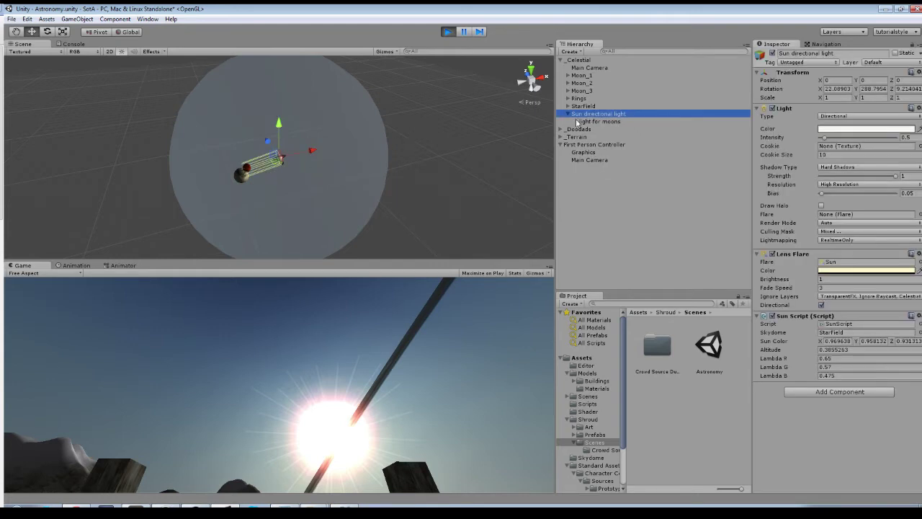
left_click(587, 122)
key("Up")
scroll(170, 136, "down", 5)
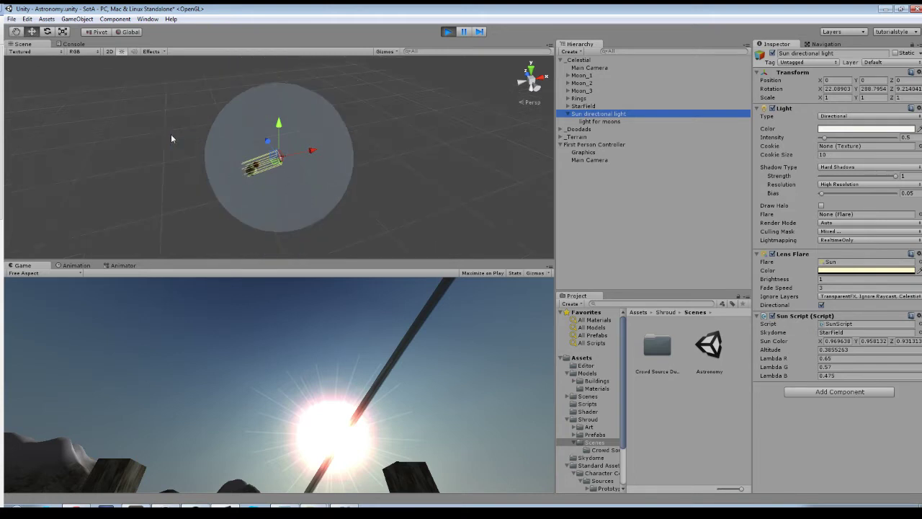
left_click_drag(118, 180, 54, 169, "alt")
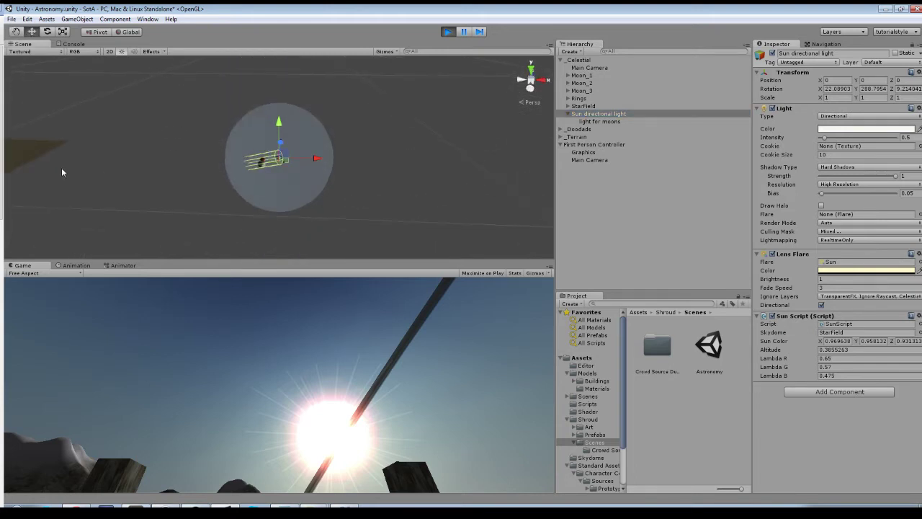
middle_click_drag(47, 171, 165, 216)
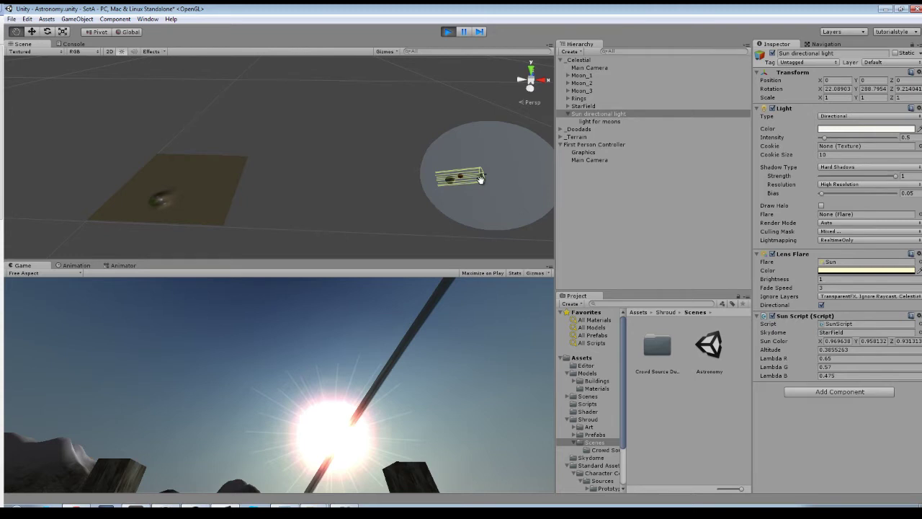
left_click(591, 122)
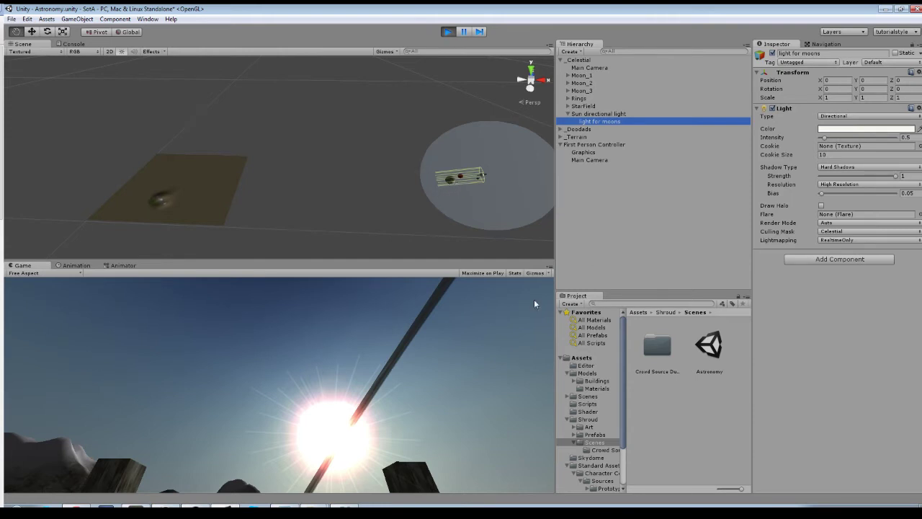
left_click(568, 114)
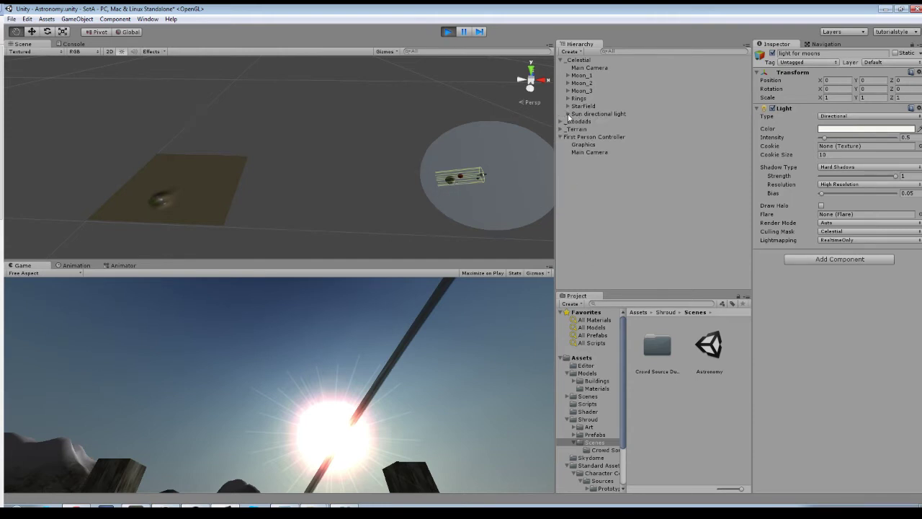
- Select _Celestial and frame it closely in the Scene view to show the ringed planet and its moons
left_click(579, 60)
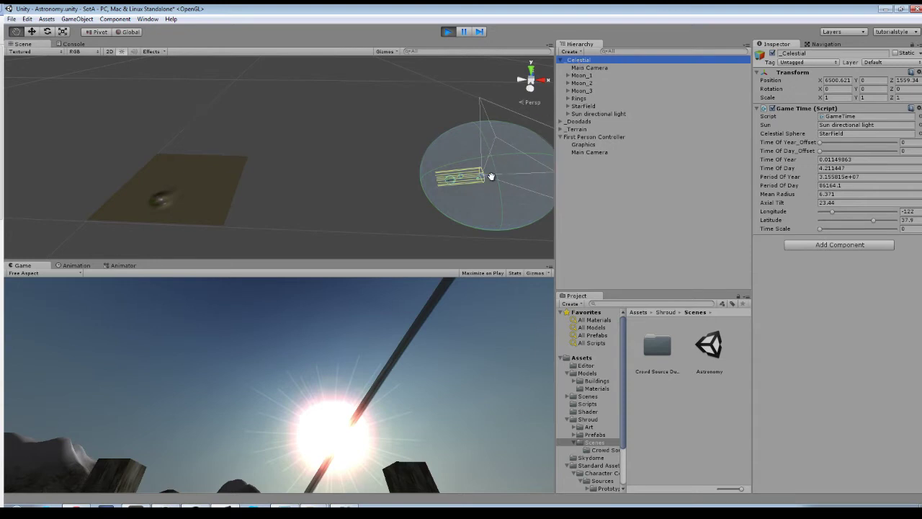
key("f")
scroll(265, 156, "up", 10)
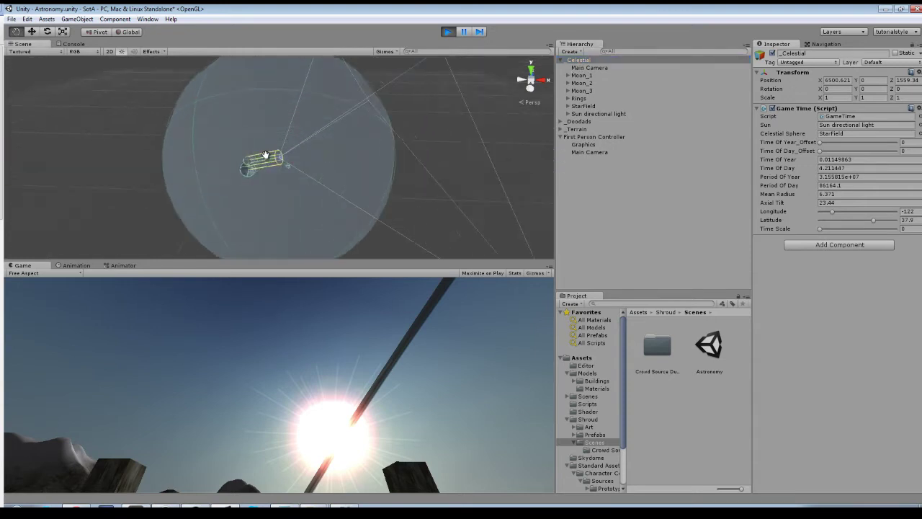
left_click_drag(265, 156, 312, 118, "alt")
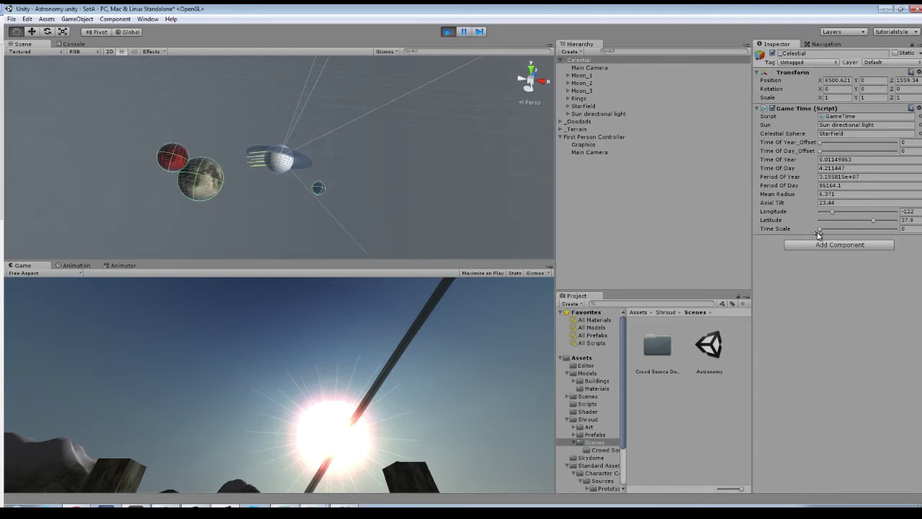
- Run the simulation at Time Scale 4 and raise it to 5, watching the planet's moons from farther out in the Scene view
left_click_drag(820, 228, 861, 230)
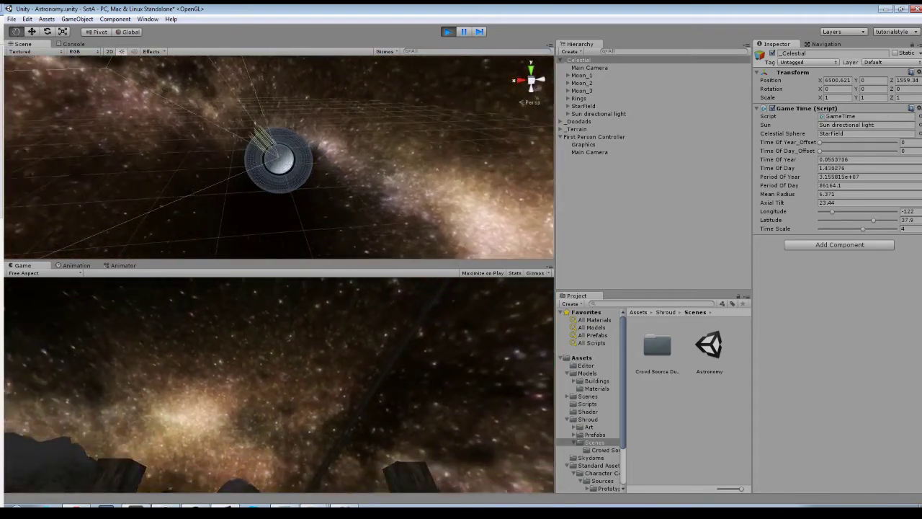
scroll(331, 137, "down", 5)
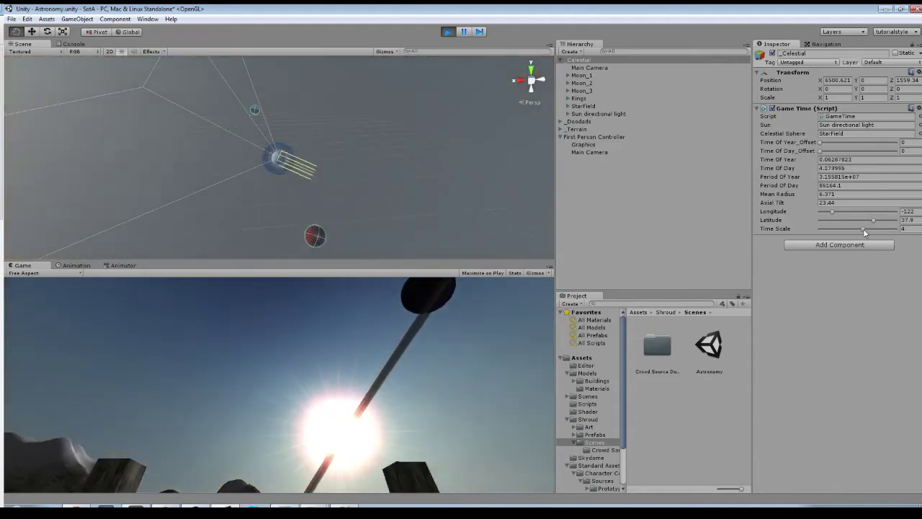
left_click_drag(862, 228, 874, 230)
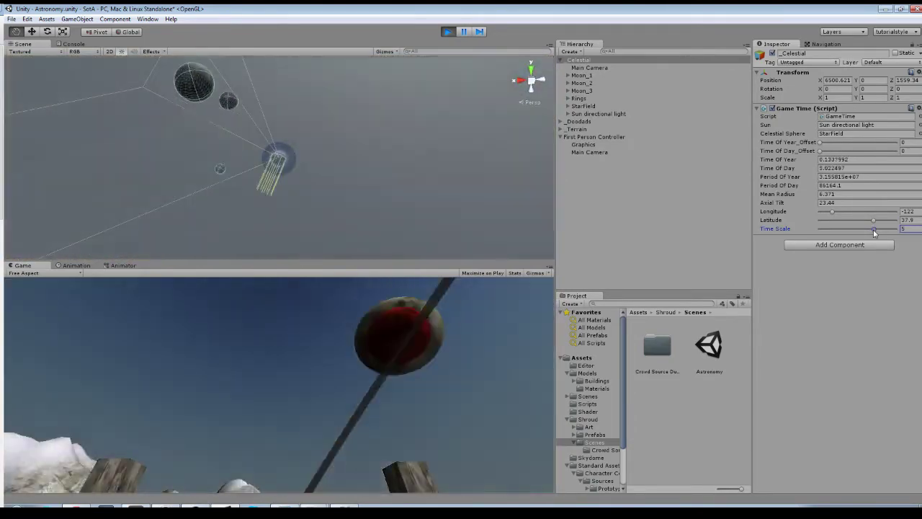
- Slow the Time Scale to 4 and 2, look up at the moons in the Game view, and stop it at 0
left_click_drag(873, 230, 864, 224)
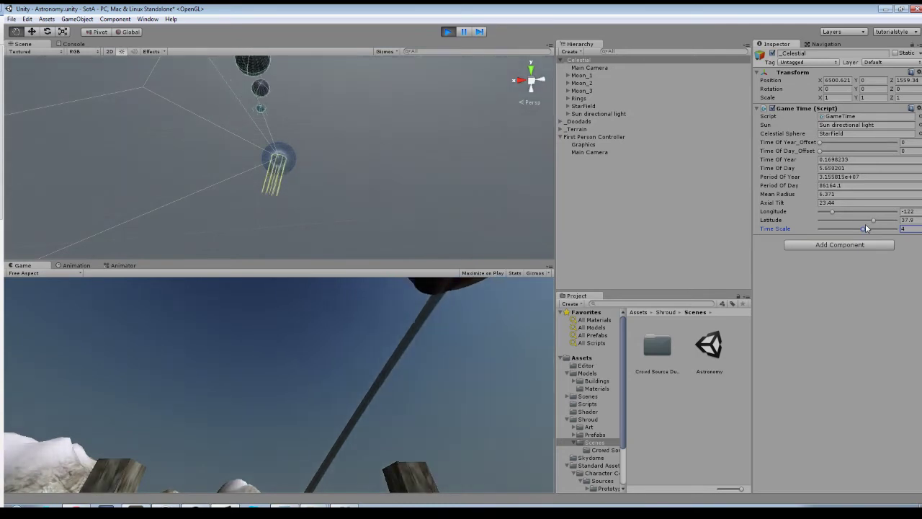
left_click_drag(865, 227, 838, 229)
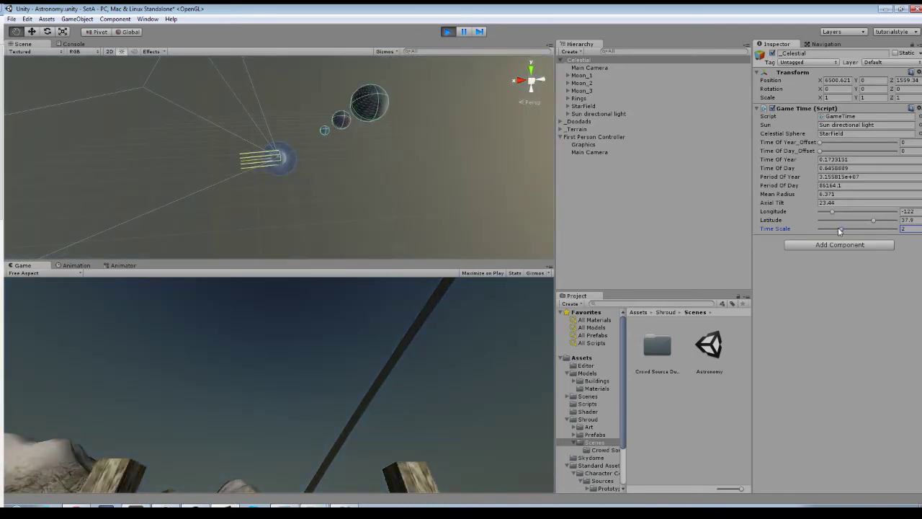
left_click(459, 338)
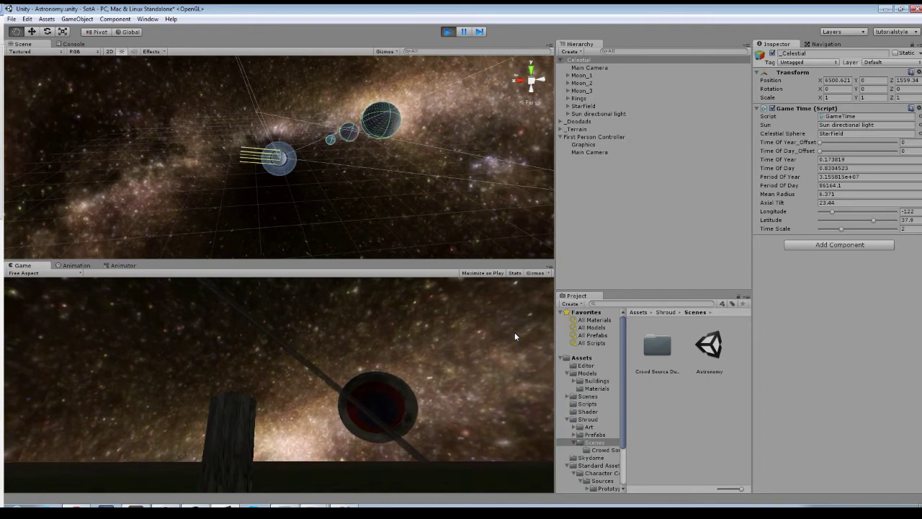
left_click_drag(840, 228, 819, 229)
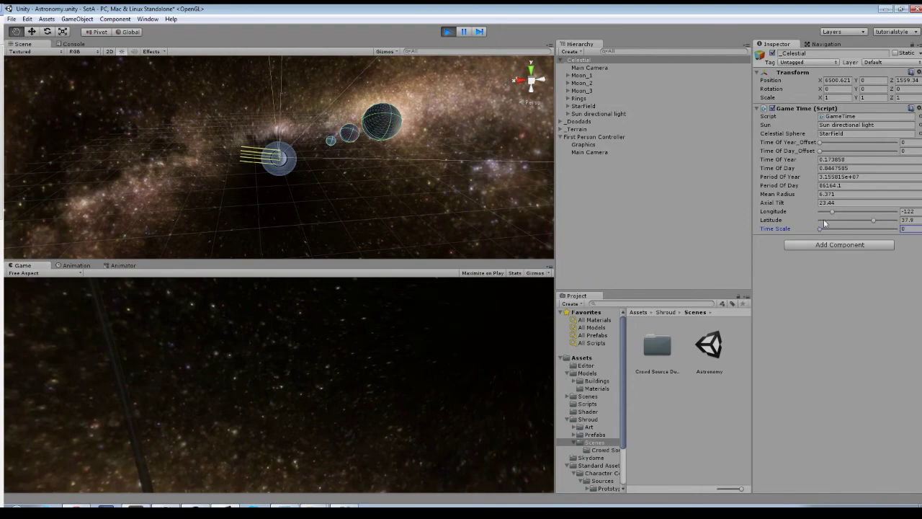
- Set _Celestial's Longitude to 65, advance time briefly and stop it at 0, moving through the Game view to face the sun
left_click_drag(835, 211, 871, 215)
left_click(381, 364)
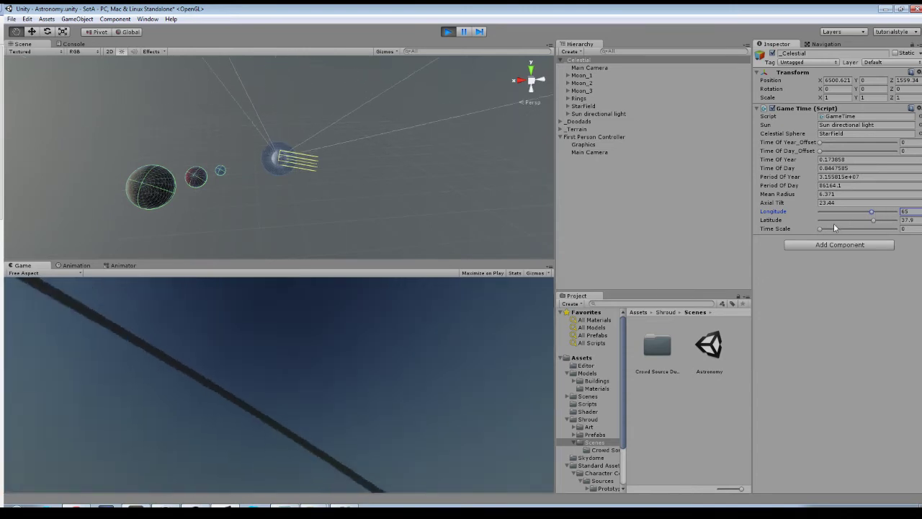
left_click_drag(821, 228, 753, 231)
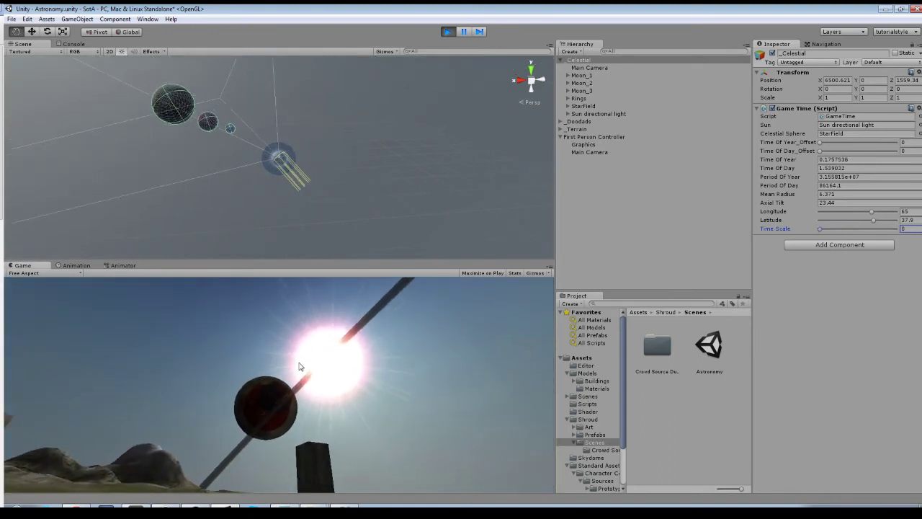
key("w")
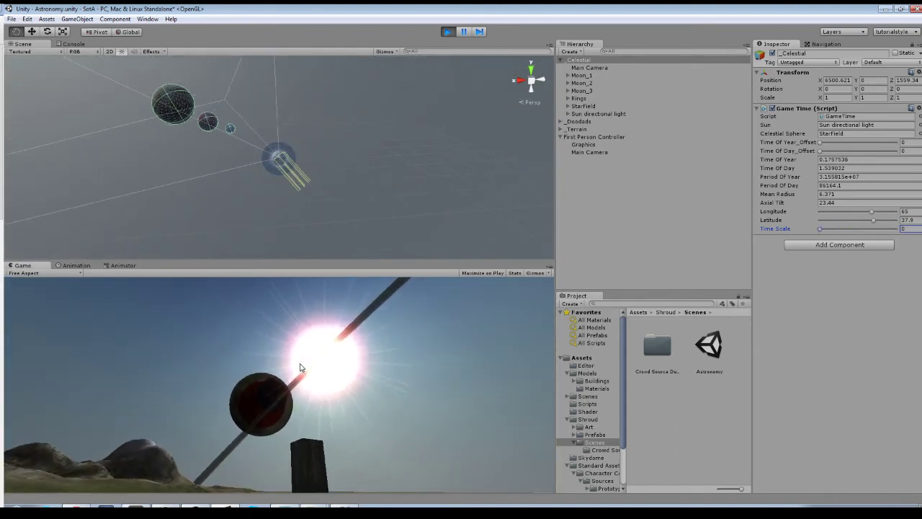
key("d")
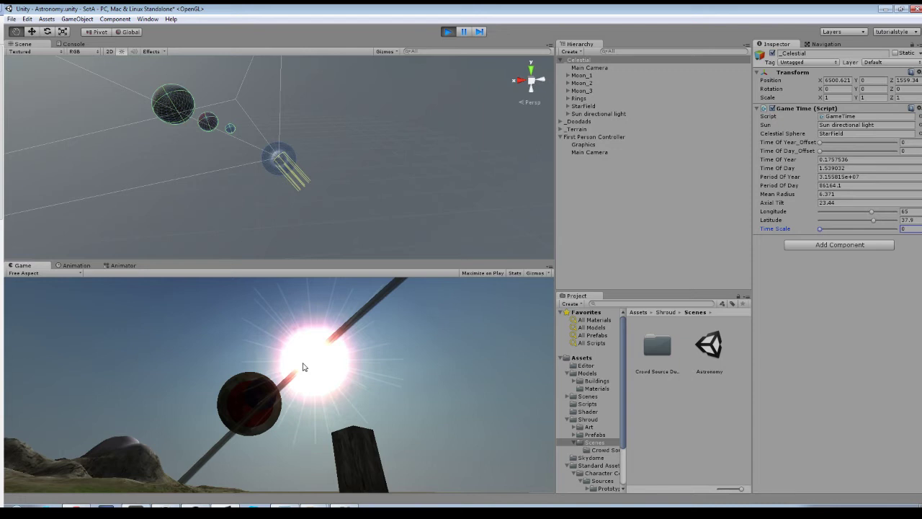
- Restart play mode, run the simulation at Time Scale 6 and pause it
left_click(447, 32)
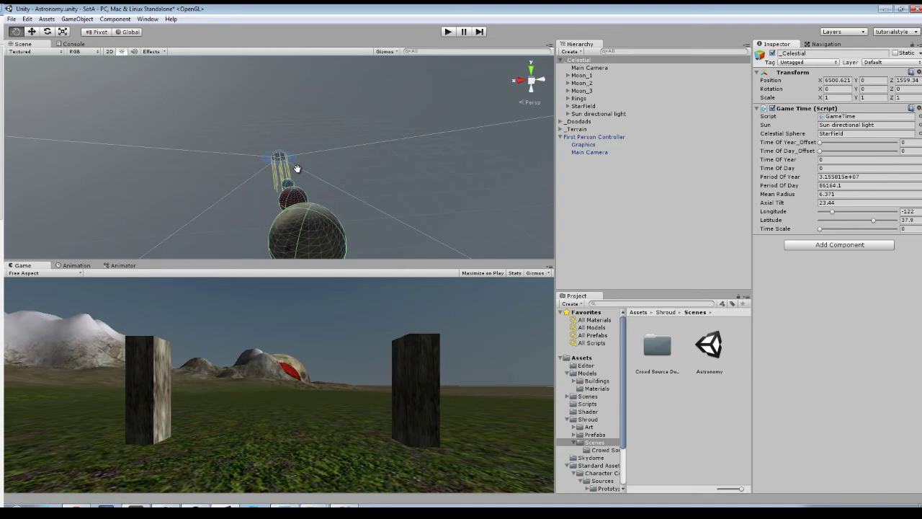
left_click(447, 32)
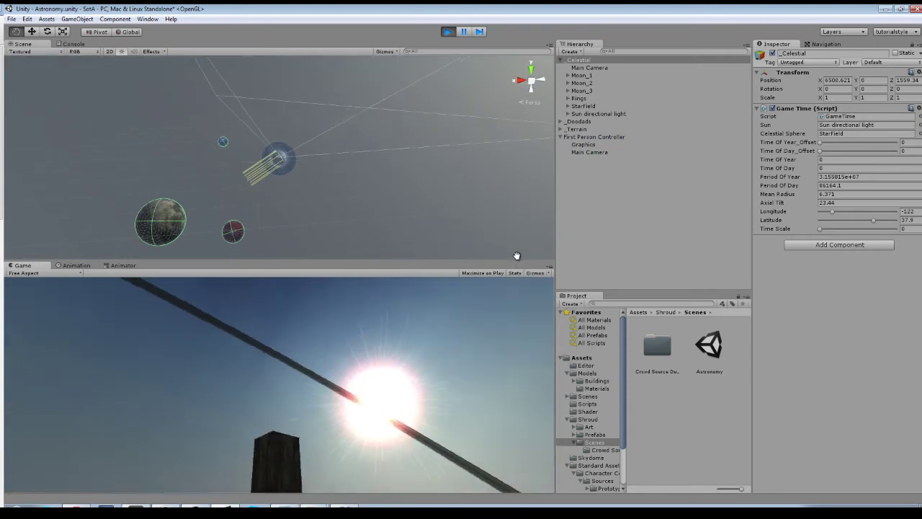
left_click(463, 32)
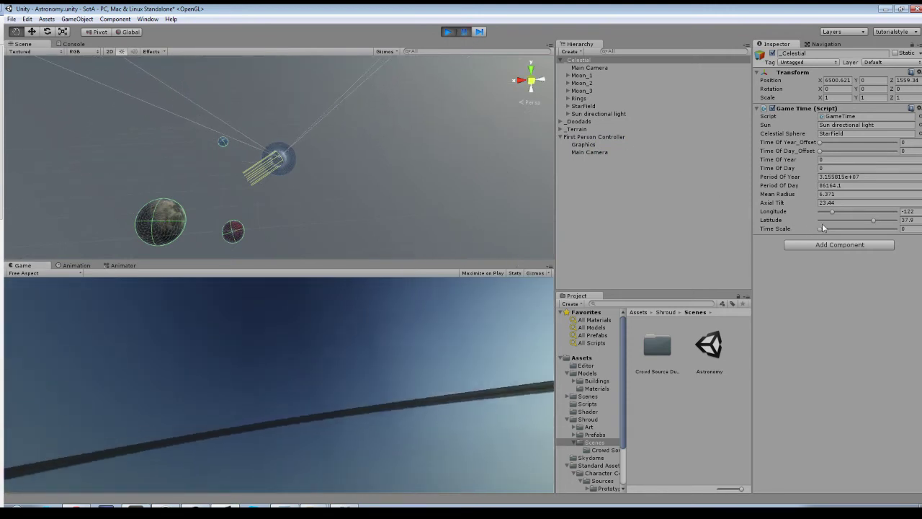
left_click_drag(819, 228, 882, 230)
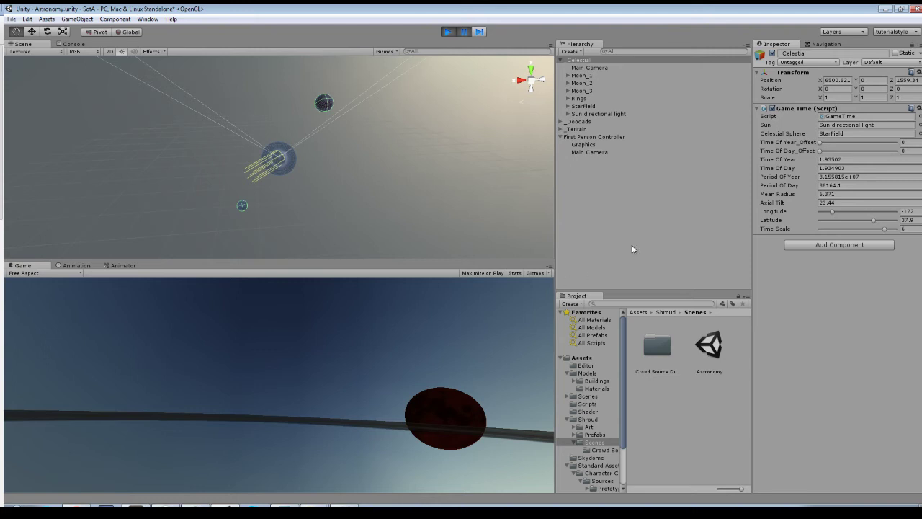
- Expand Moon_2, activate its orbital_plane object and view the disc obliquely in the Scene view
left_click(573, 83)
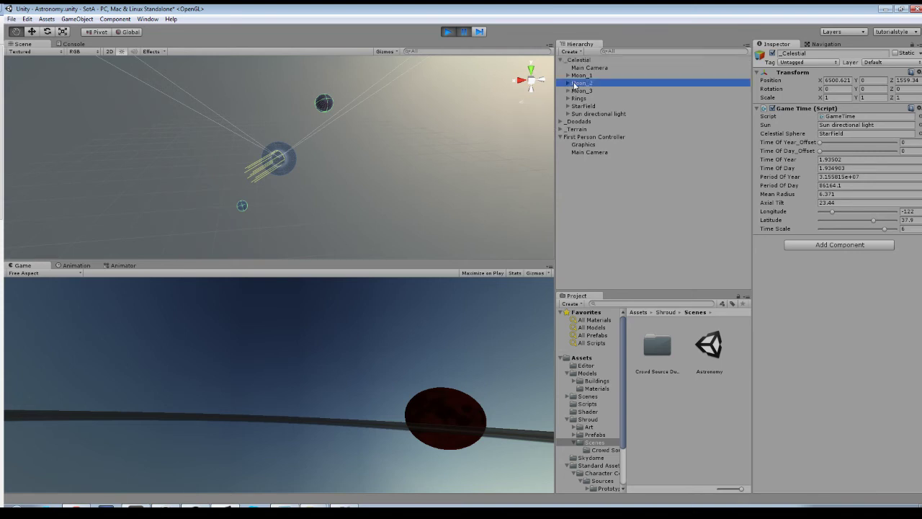
left_click(568, 83)
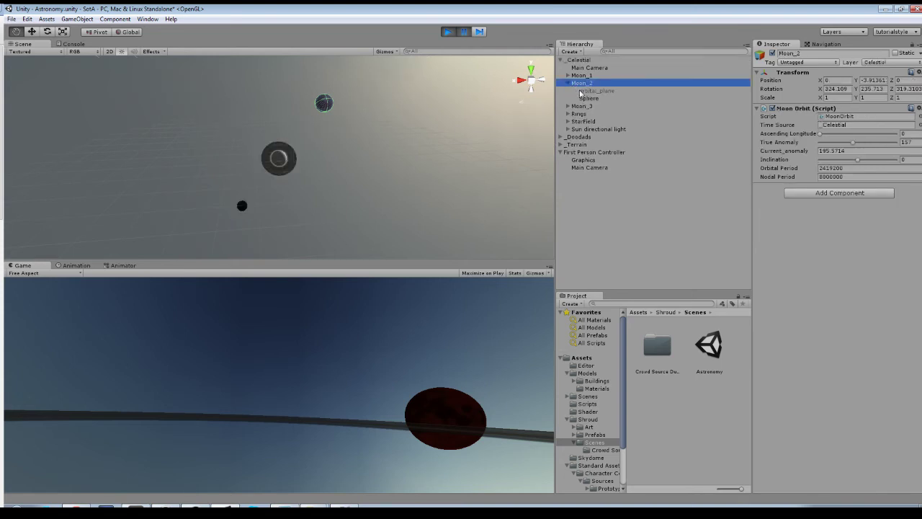
left_click(580, 92)
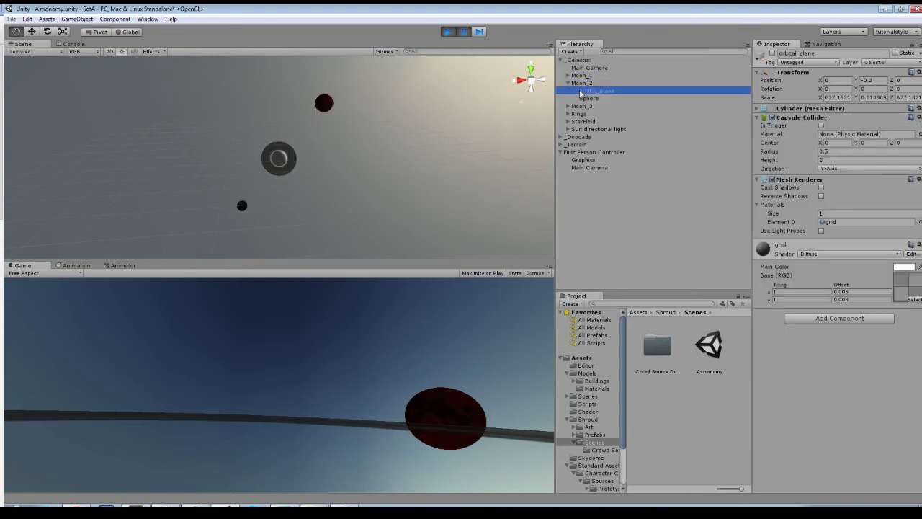
left_click(771, 54)
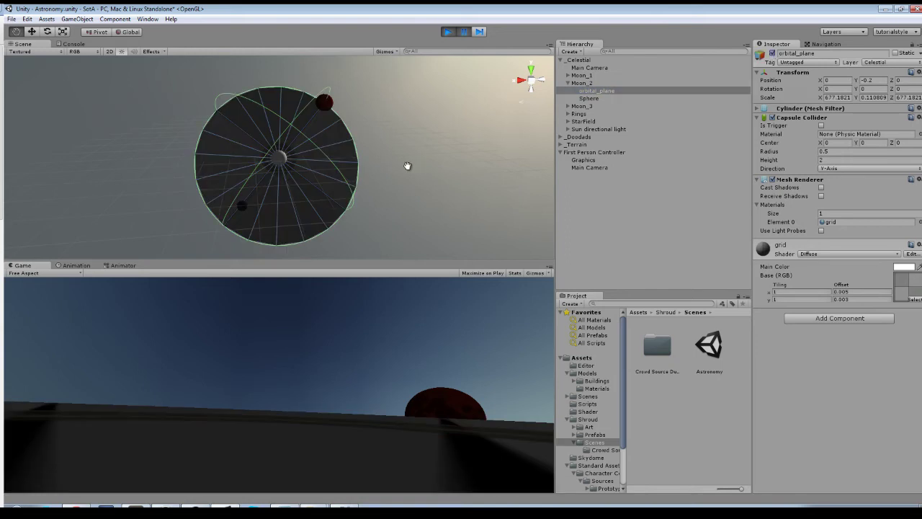
left_click_drag(407, 166, 202, 113, "alt")
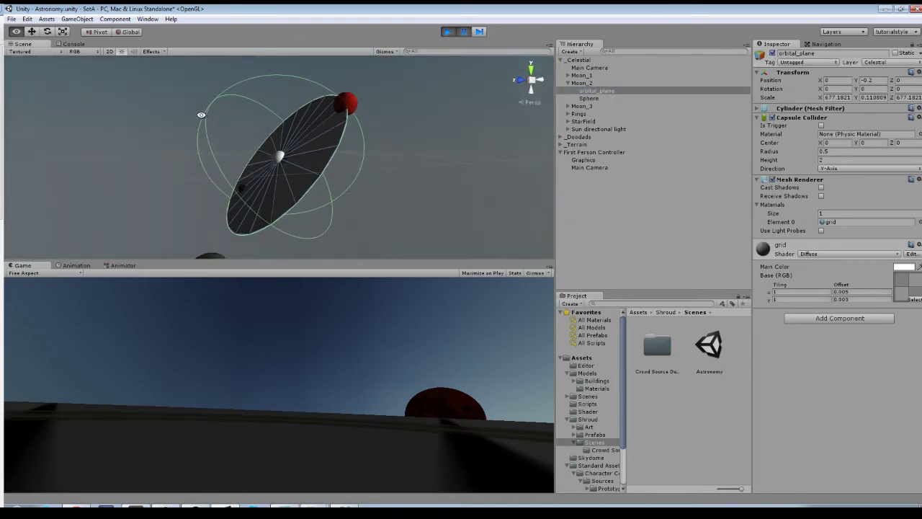
- Set Moon_2's Inclination to -30 and run the simulation briefly before pausing it
left_click(578, 84)
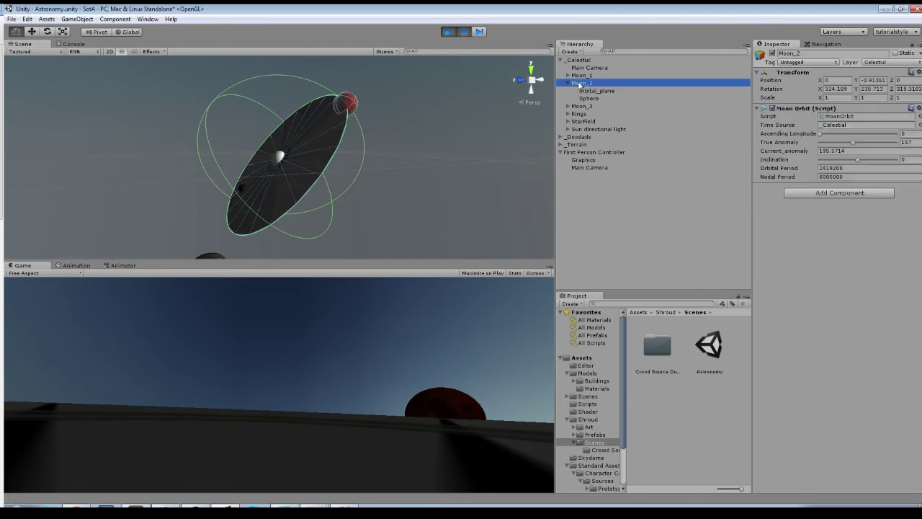
left_click(857, 162)
mouse_move(857, 163)
left_mouse_down()
mouse_move(882, 161)
mouse_move(822, 161)
mouse_move(846, 161)
left_mouse_up()
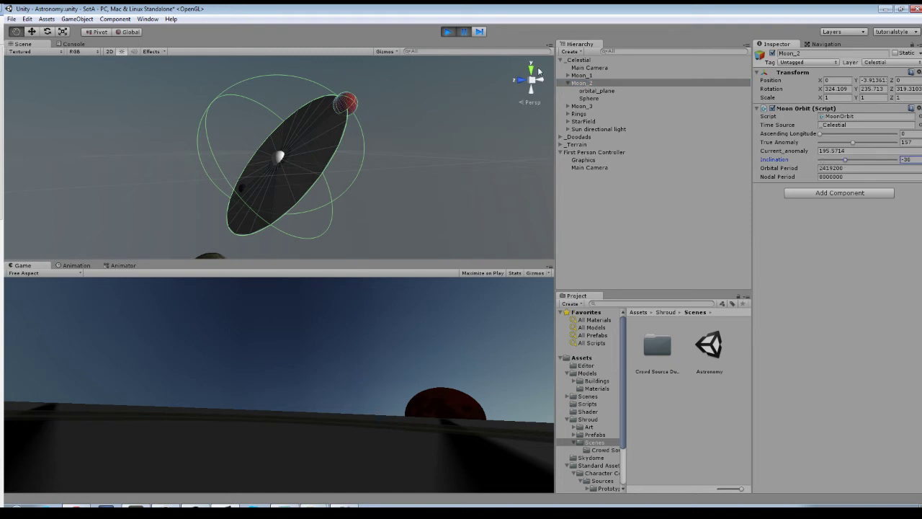
left_click(464, 32)
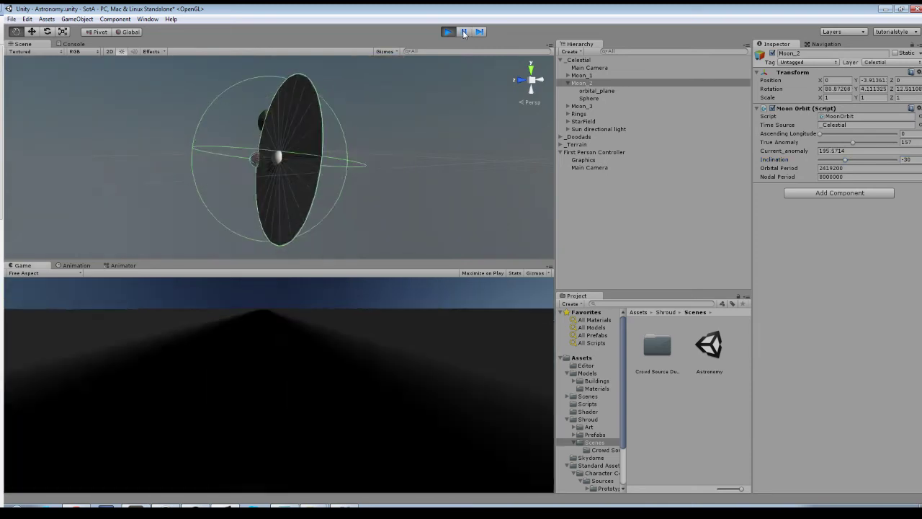
left_click(464, 32)
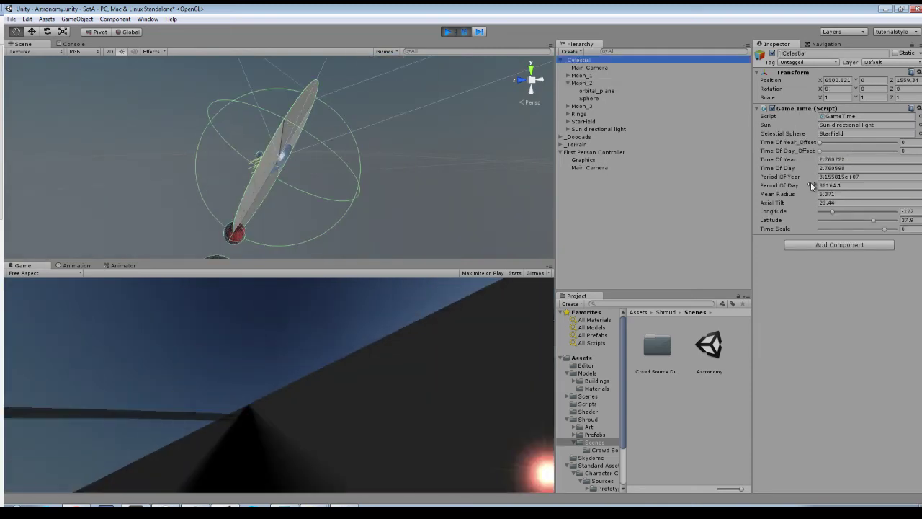
- Stop the passage of time with _Celestial's Time Scale, reselect Moon_2 and resume play mode
left_click(820, 228)
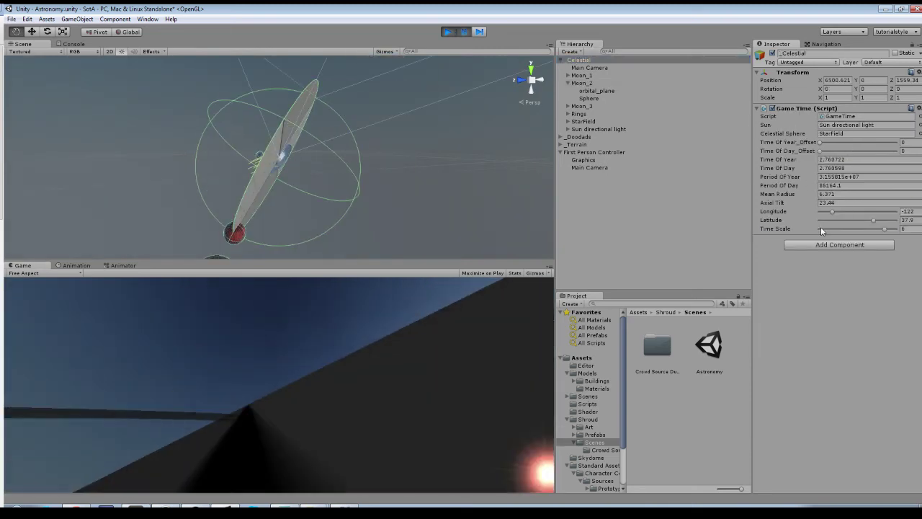
left_click(582, 83)
left_click(463, 33)
left_click(463, 32)
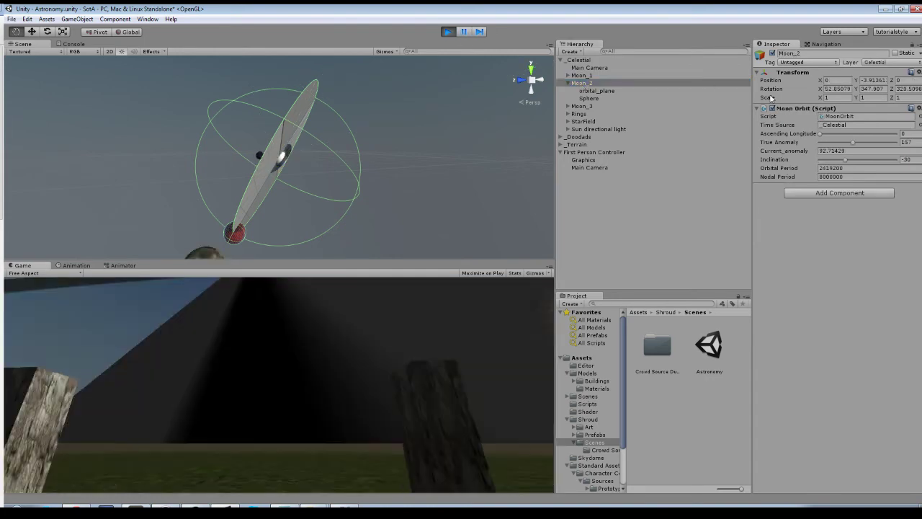
- Reset Moon_2's Inclination to 0 and raise it to 6 while viewing its orbital plane from another side
left_click_drag(373, 137, 465, 123, "alt")
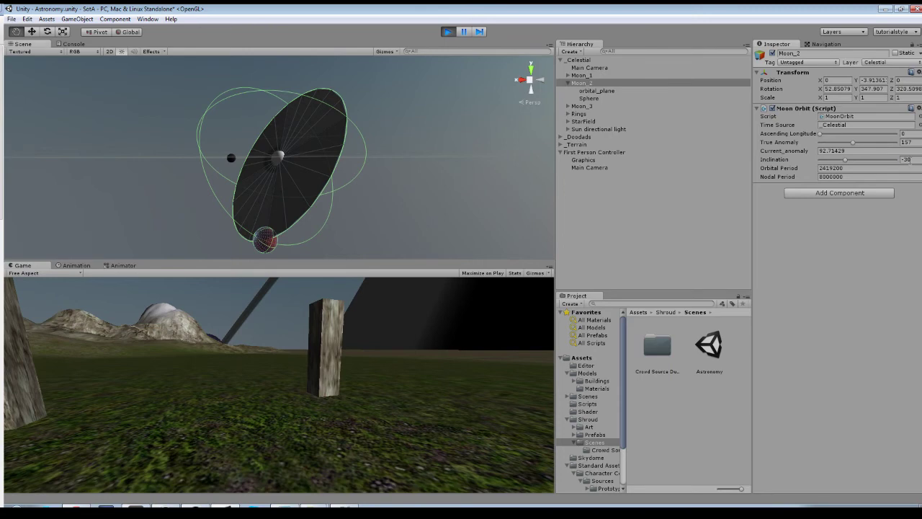
left_click(908, 159)
type("0")
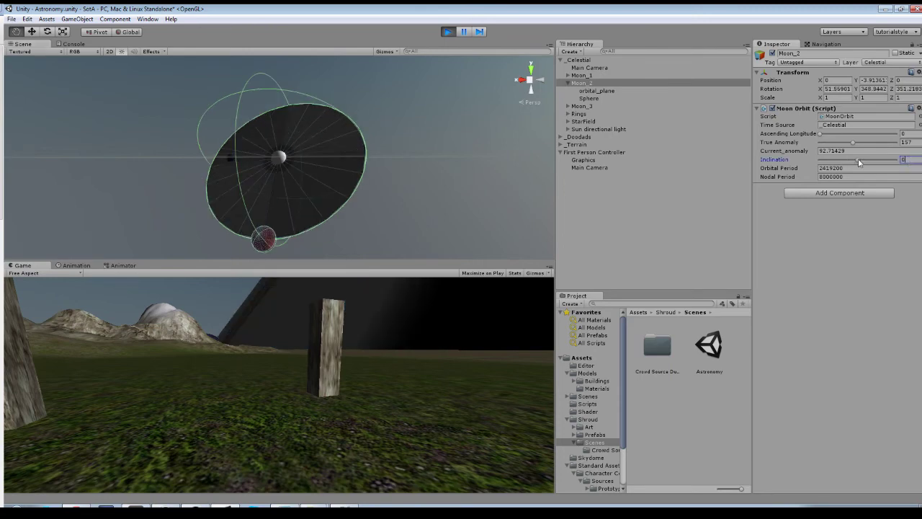
left_click_drag(858, 162, 861, 162)
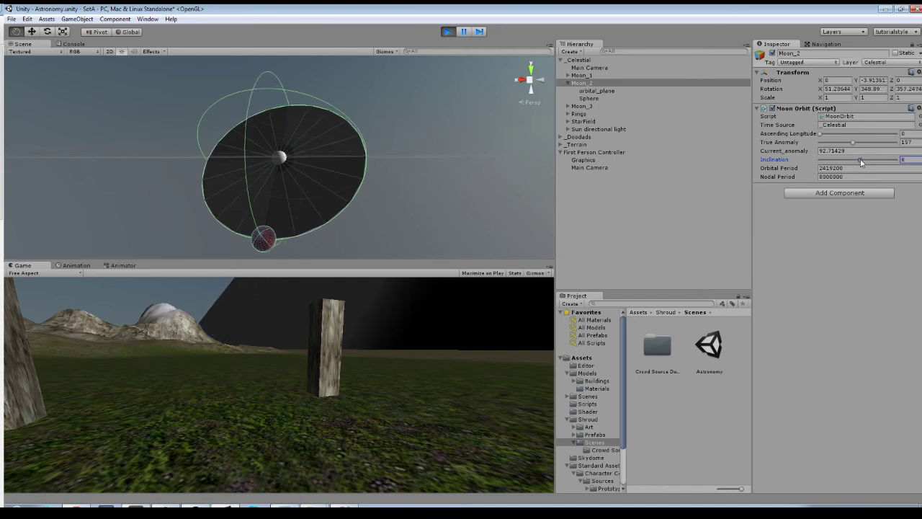
- Set Moon_2's Ascending Longitude to 210 while viewing its orbital plane from the side
left_click_drag(436, 185, 414, 172, "alt")
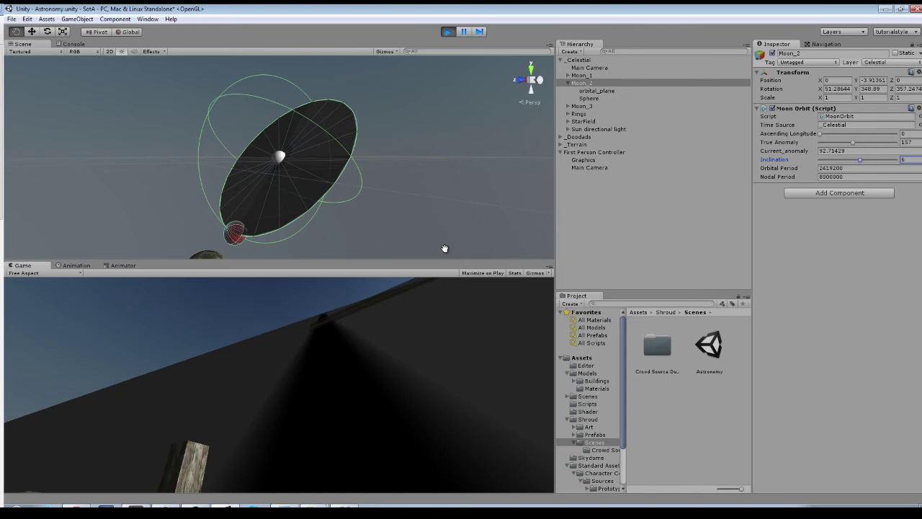
left_click_drag(402, 149, 362, 156, "alt")
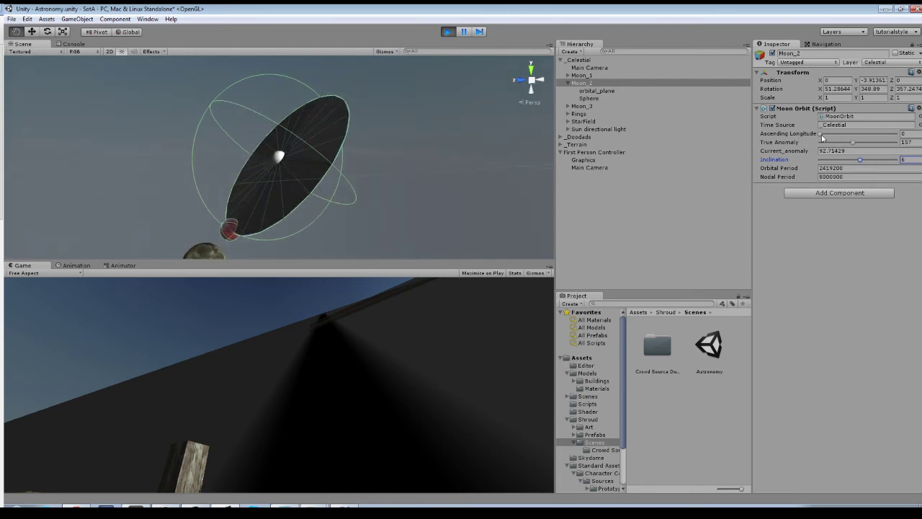
left_click_drag(822, 137, 862, 130)
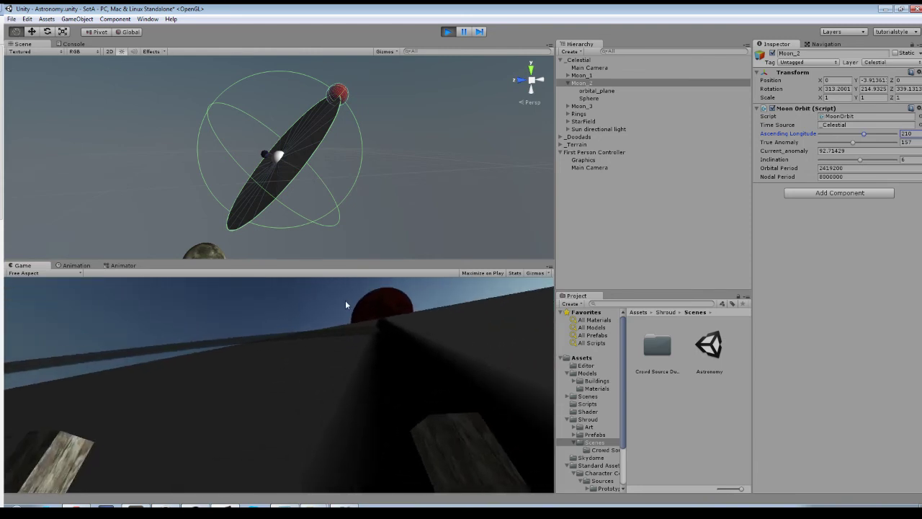
- Restart play mode, advance _Celestial's time to night, stop the Time Scale at 0 and look up at the moons in the Game view
left_click(449, 32)
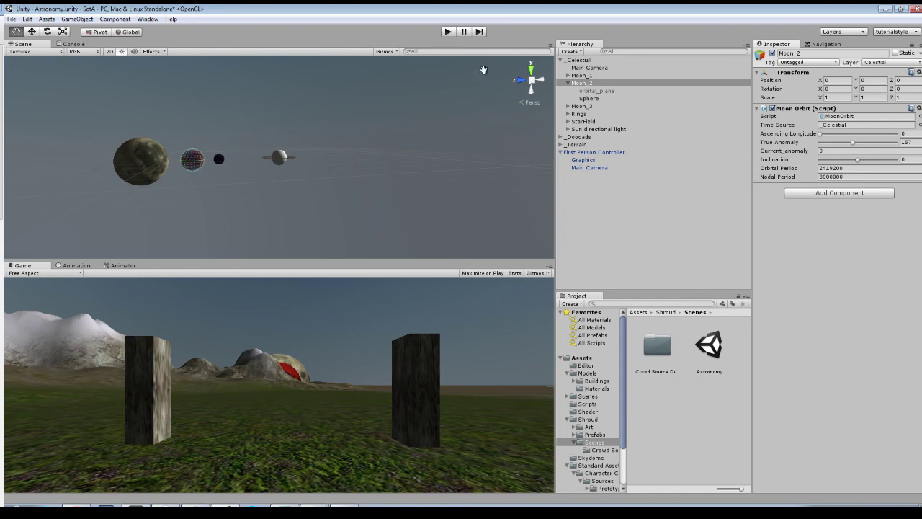
left_click(451, 32)
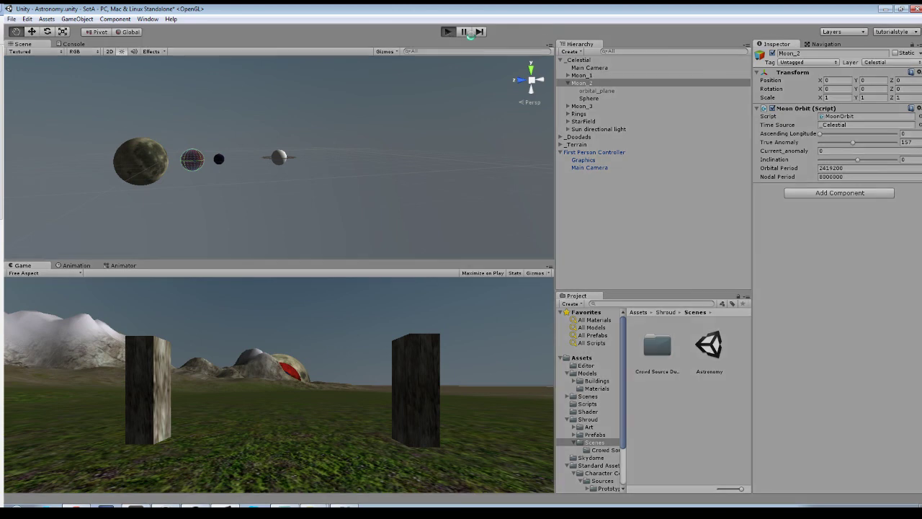
left_click(587, 61)
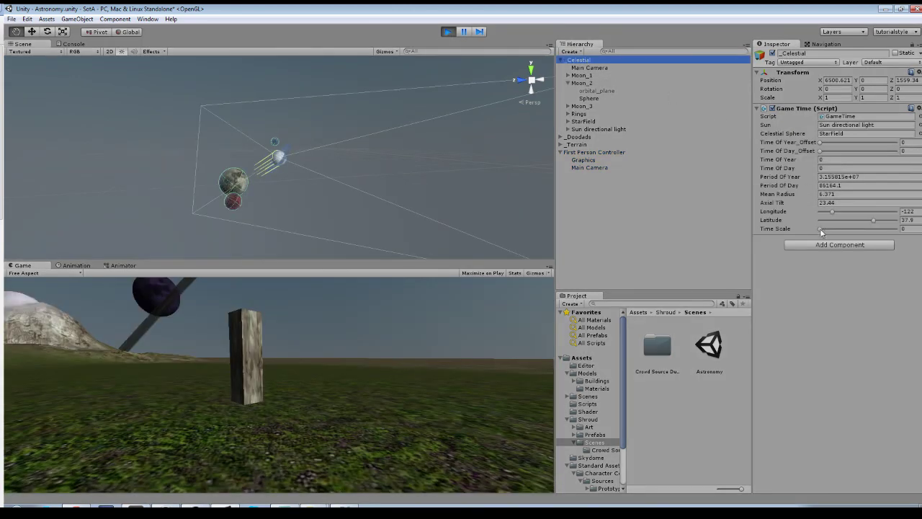
mouse_move(819, 228)
left_mouse_down()
mouse_move(863, 226)
mouse_move(809, 226)
left_mouse_up()
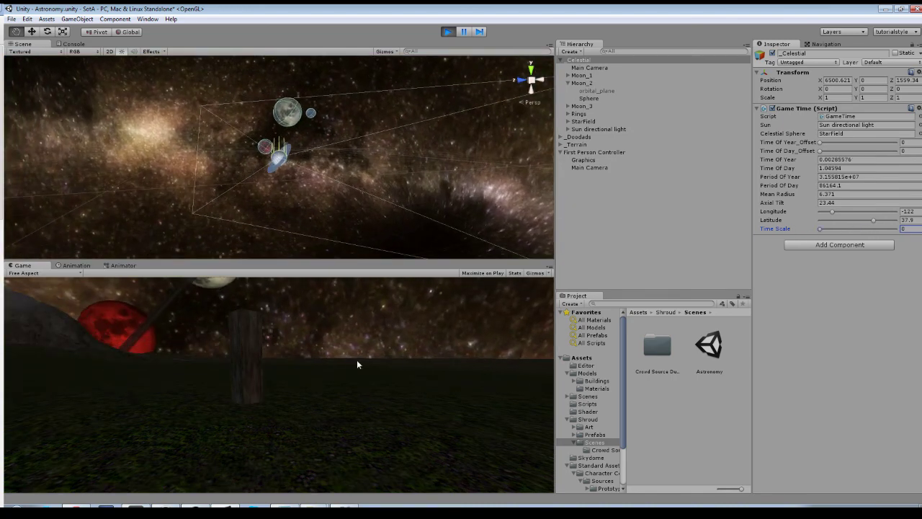
left_click(348, 331)
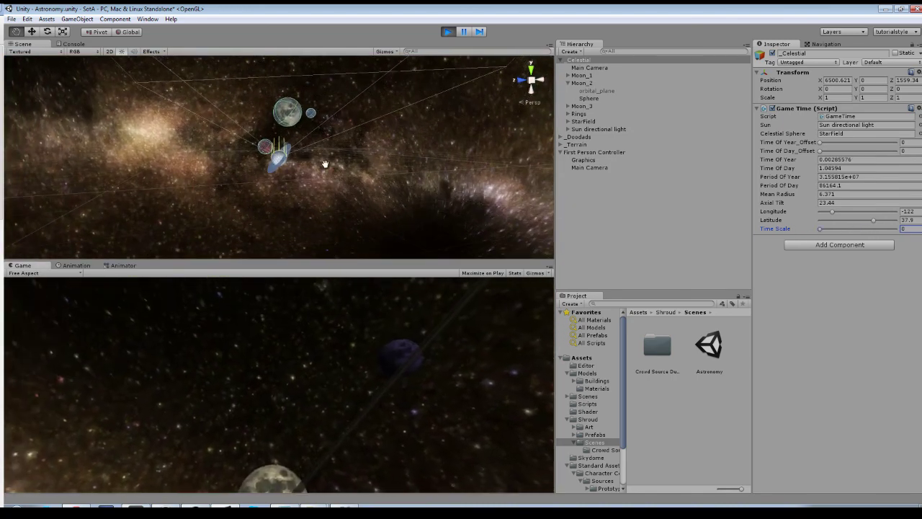